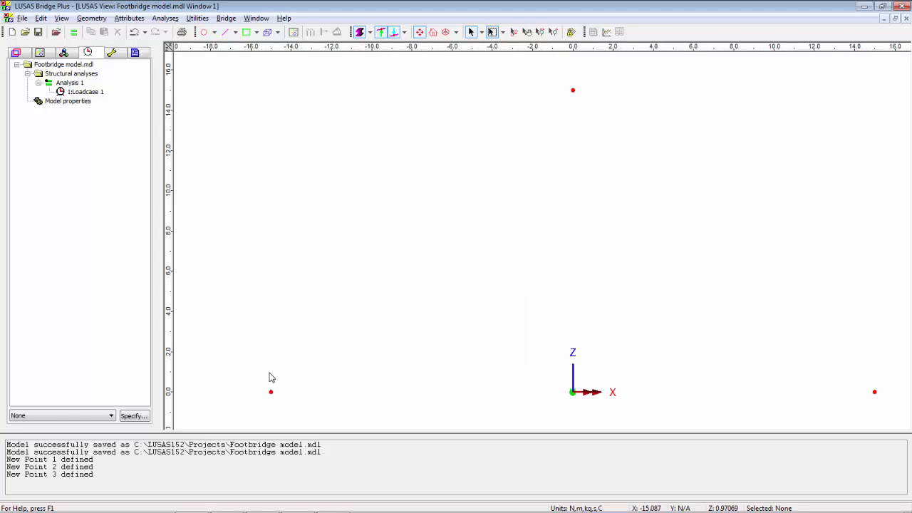
# Create a minor arc from the three points, using the upper point as direction and a radius of 199.7 m
pyautogui.moveTo(260, 376); pyautogui.dragTo(288, 411)
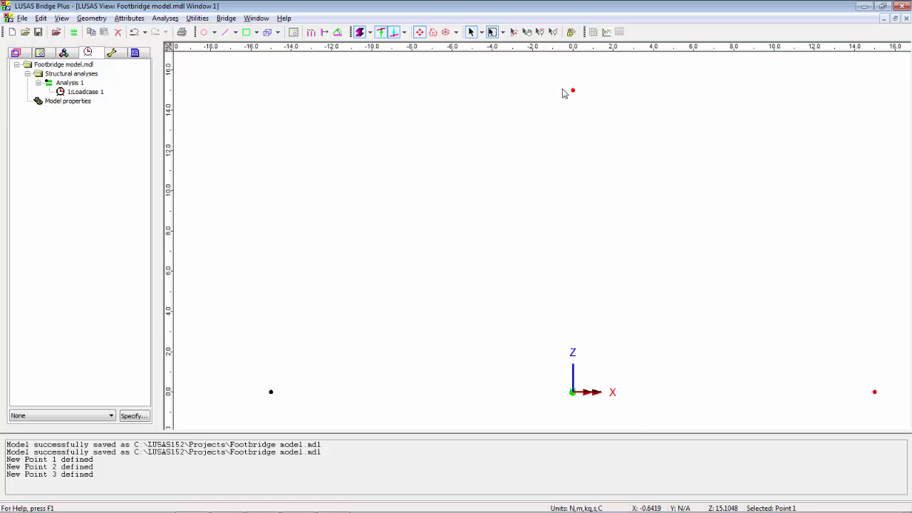
pyautogui.keyDown('shift'); pyautogui.moveTo(561, 85); pyautogui.dragTo(590, 122); pyautogui.keyUp('shift')
pyautogui.keyDown('shift'); pyautogui.moveTo(855, 373); pyautogui.dragTo(880, 403); pyautogui.keyUp('shift')
pyautogui.click(234, 33)
pyautogui.click(241, 92)
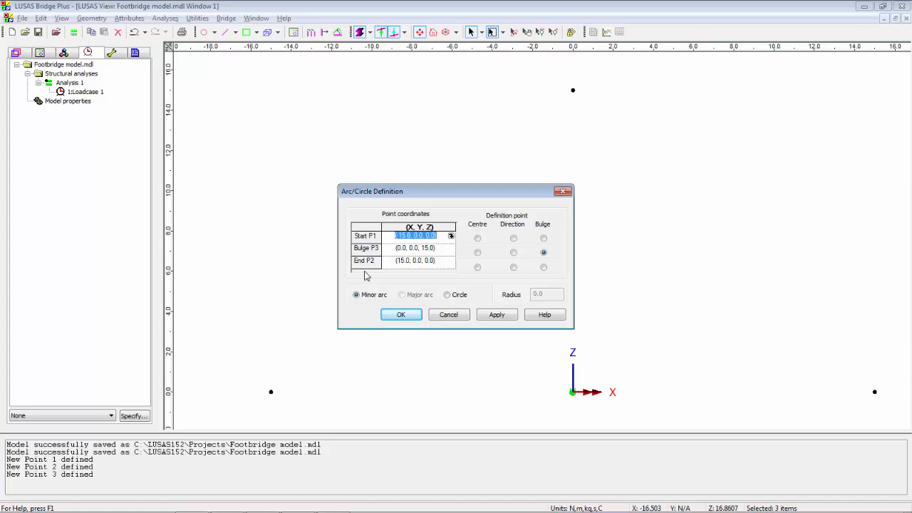
pyautogui.click(514, 253)
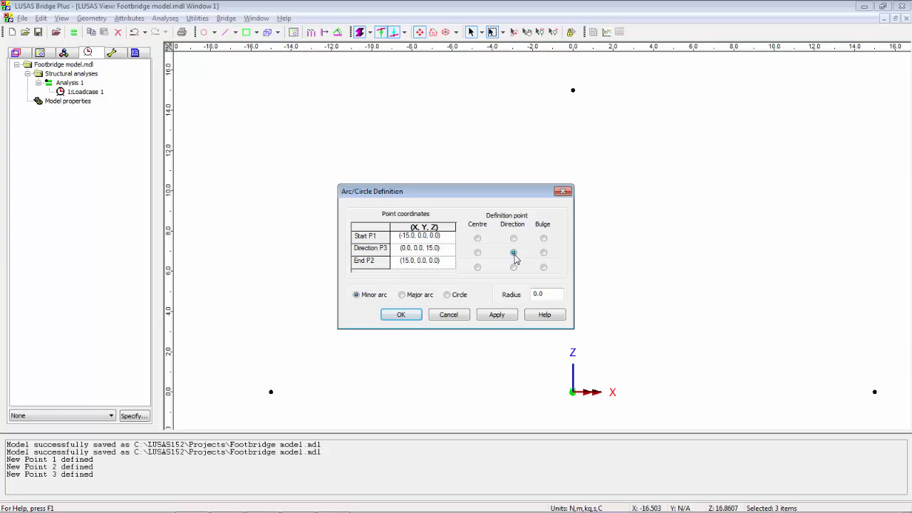
pyautogui.doubleClick(543, 294)
pyautogui.click(492, 316)
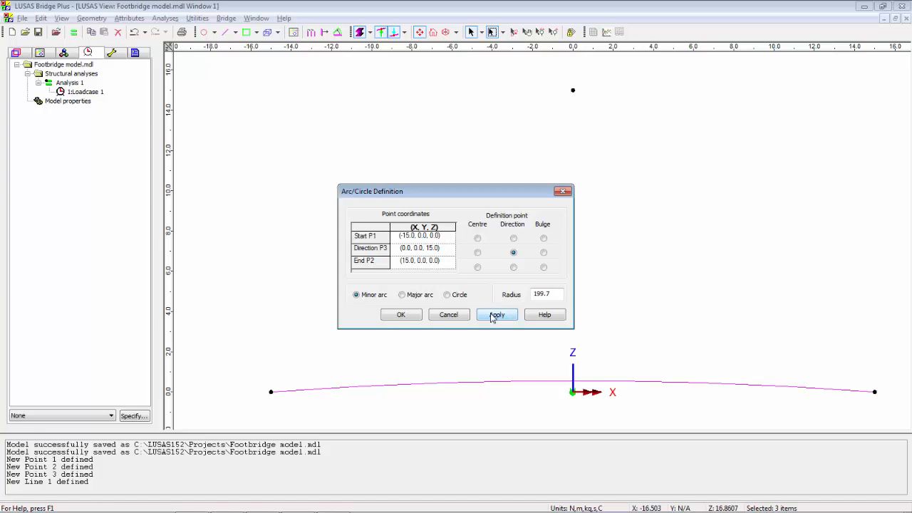
# Create a second minor arc between the same end points with a radius of 28 m
pyautogui.click(556, 294)
pyautogui.write('28.9')
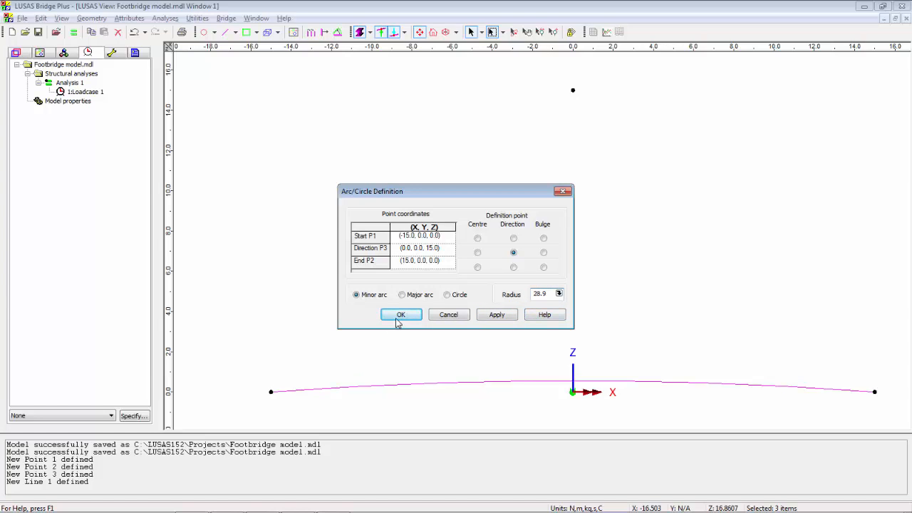
pyautogui.click(399, 315)
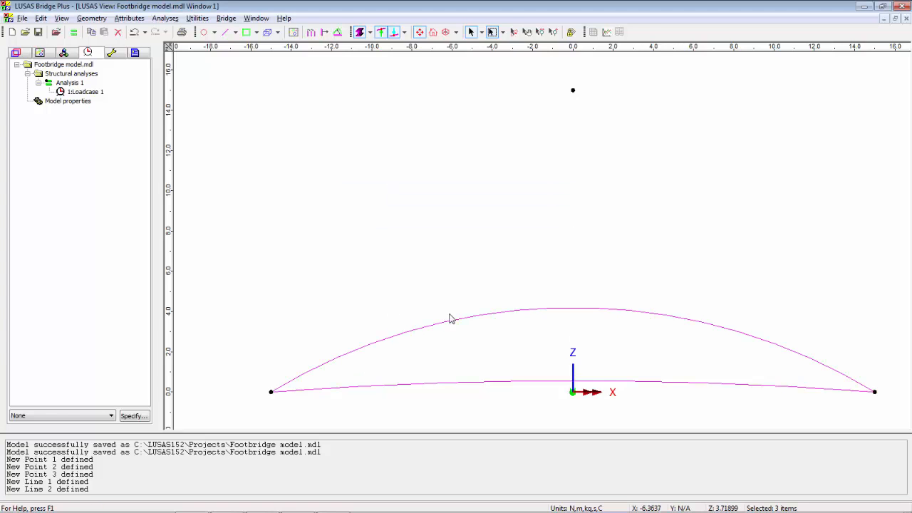
# Delete the upper direction point at X 0, Z 15 and clear the selection
pyautogui.moveTo(548, 67); pyautogui.dragTo(601, 133)
pyautogui.press('Delete')
pyautogui.click(404, 277)
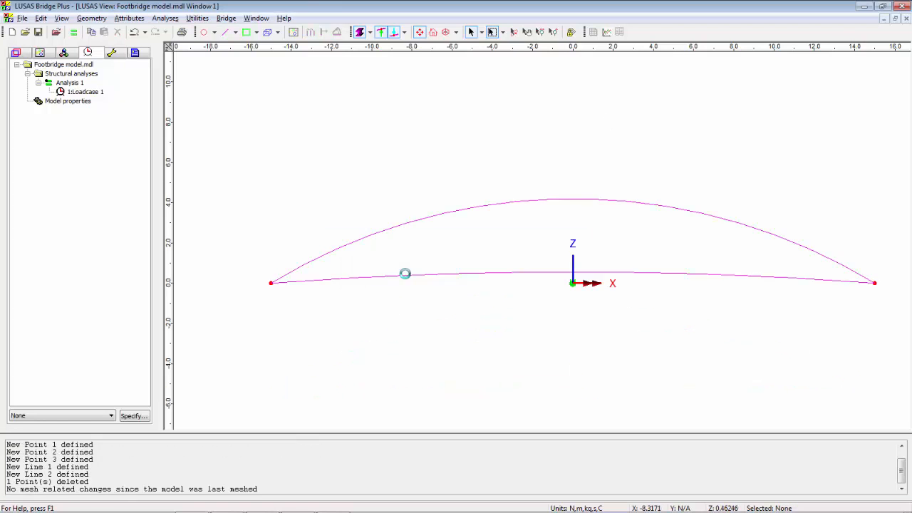
# Check the frame spacings in Arch footbridge.pdf, return to LUSAS Bridge Plus and copy the left arc end point 3 m along X
pyautogui.hotkey('alt', 'Tab')
pyautogui.scroll(-10, 389, 258)
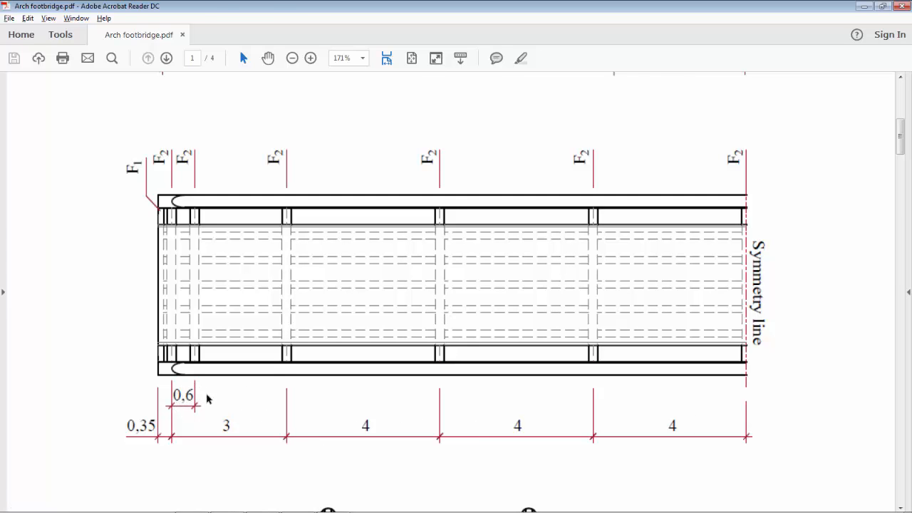
pyautogui.hotkey('alt', 'Tab')
pyautogui.click(270, 283)
pyautogui.rightClick(341, 174)
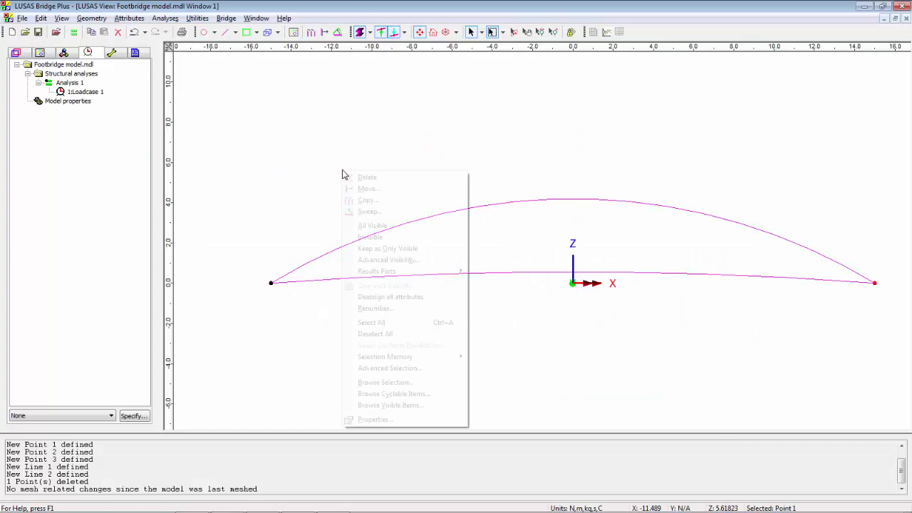
pyautogui.click(386, 200)
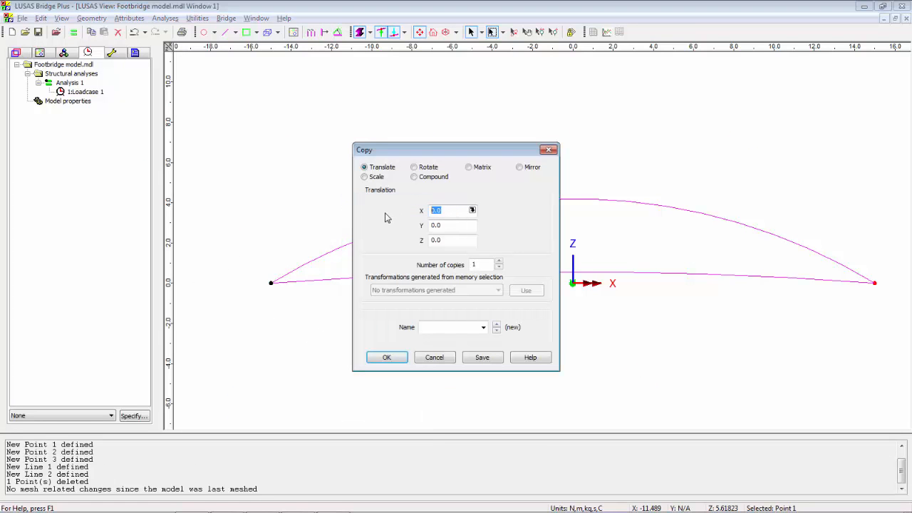
pyautogui.write('3')
pyautogui.click(385, 358)
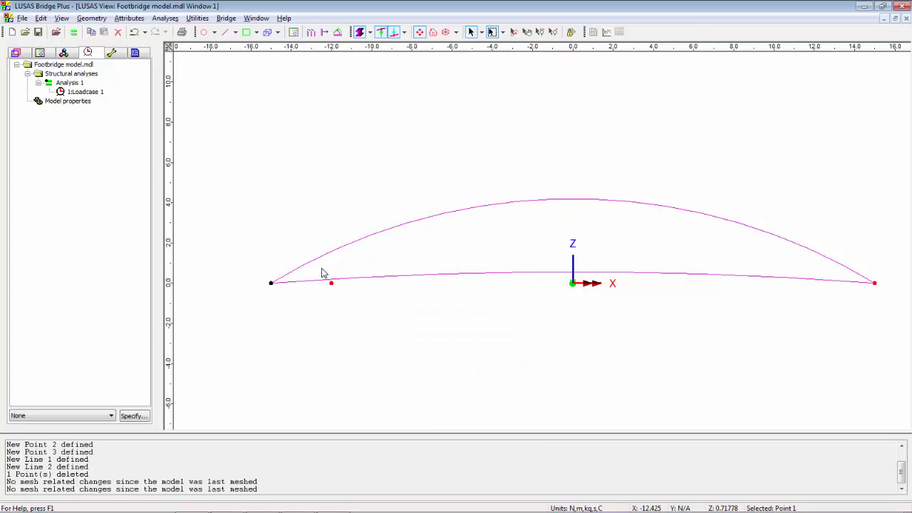
# Copy the point at X -12 by 4 m along X with 6 copies
pyautogui.rightClick(411, 226)
pyautogui.click(455, 257)
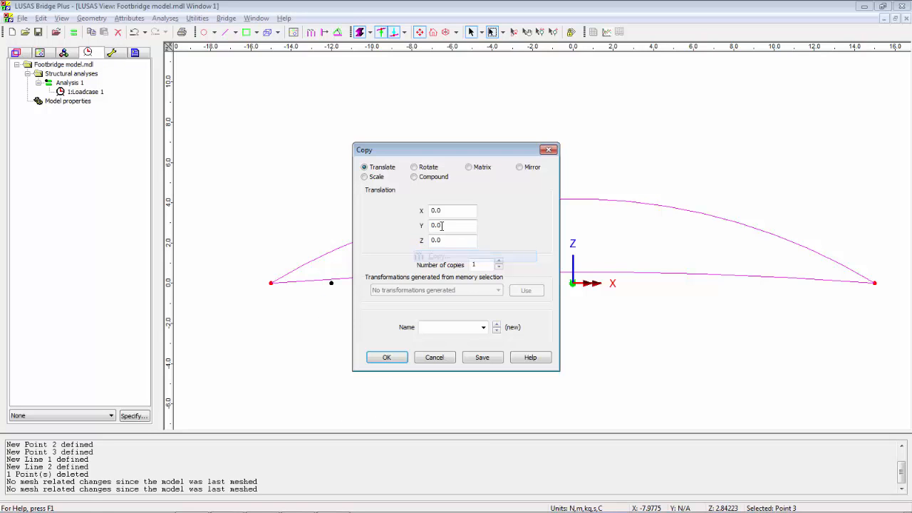
pyautogui.click(447, 212)
pyautogui.write('4')
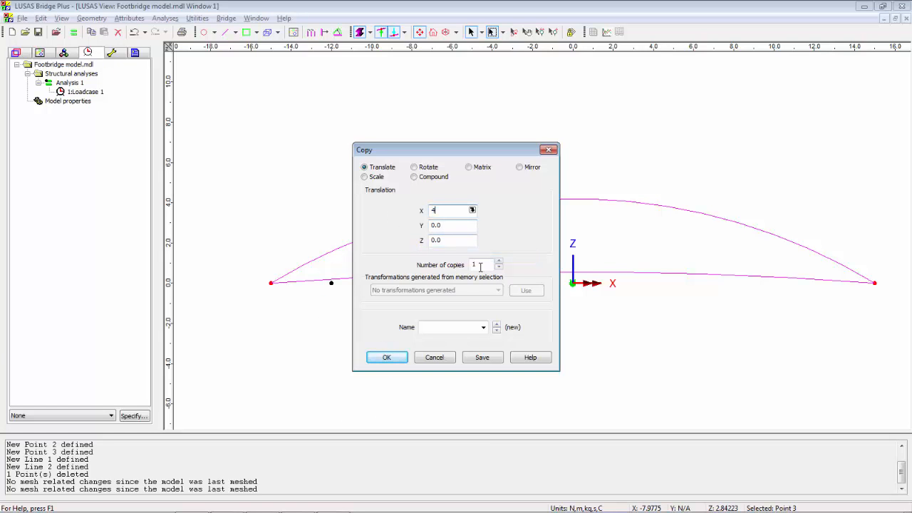
pyautogui.press('Tab')
pyautogui.write('6')
pyautogui.click(386, 358)
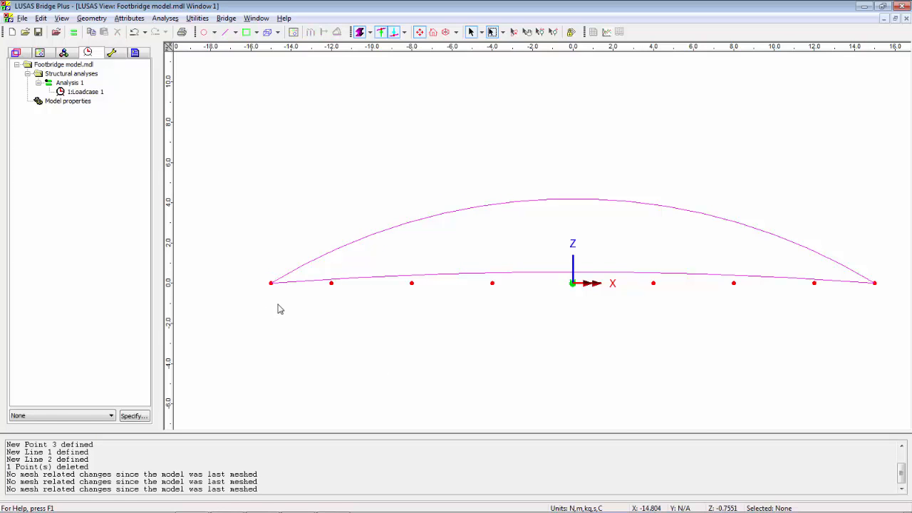
# Copy the left arc end point 0.6 m along X
pyautogui.click(272, 281)
pyautogui.rightClick(304, 141)
pyautogui.click(346, 168)
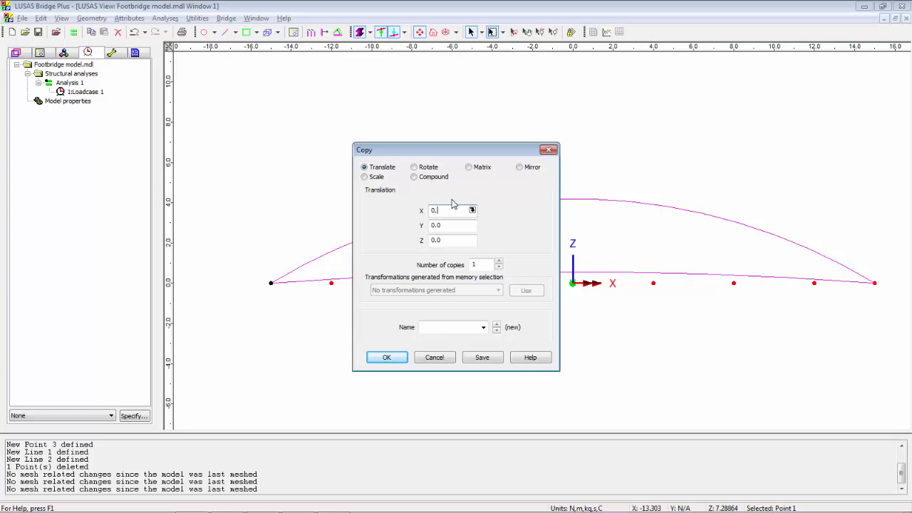
pyautogui.write('0.6')
pyautogui.click(385, 358)
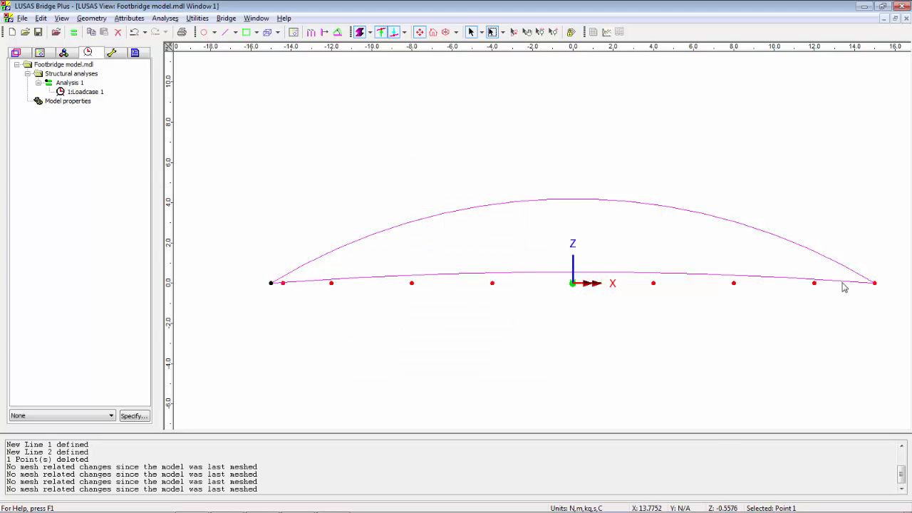
# Copy the right arc end point -0.6 m along X
pyautogui.click(872, 283)
pyautogui.rightClick(664, 197)
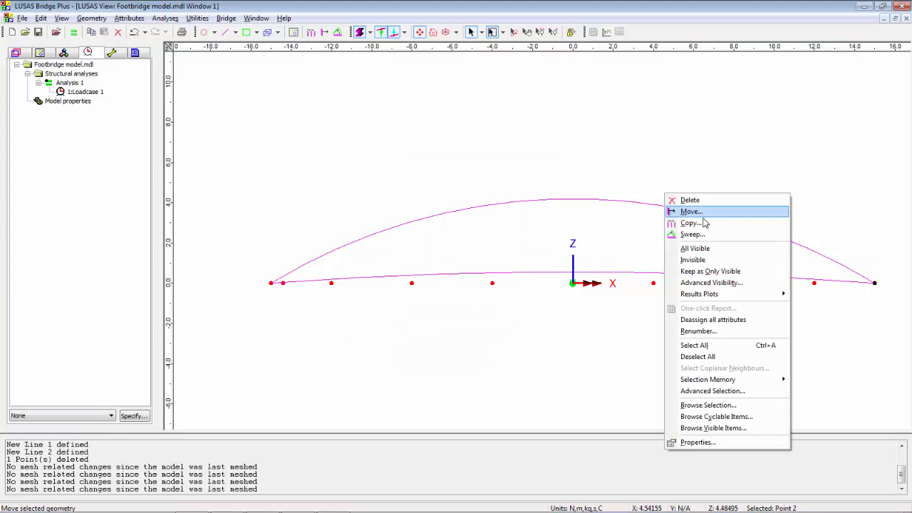
pyautogui.click(694, 223)
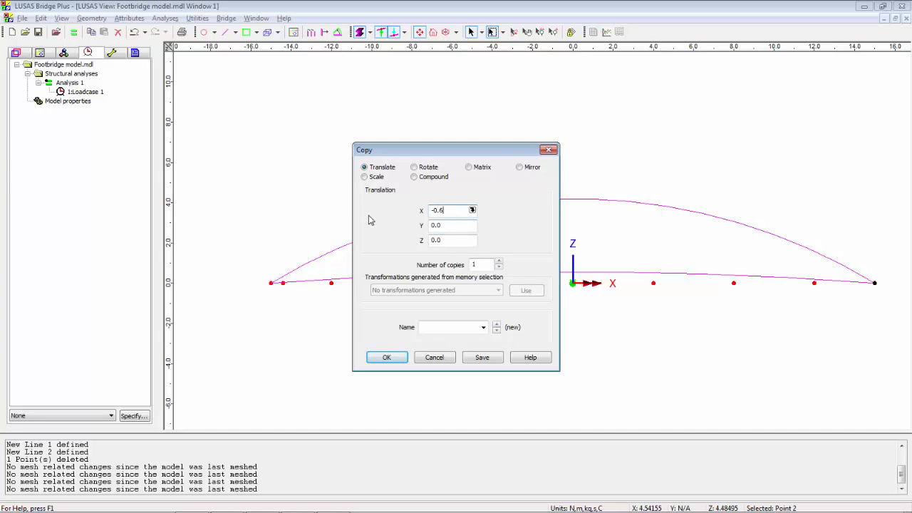
pyautogui.click(392, 358)
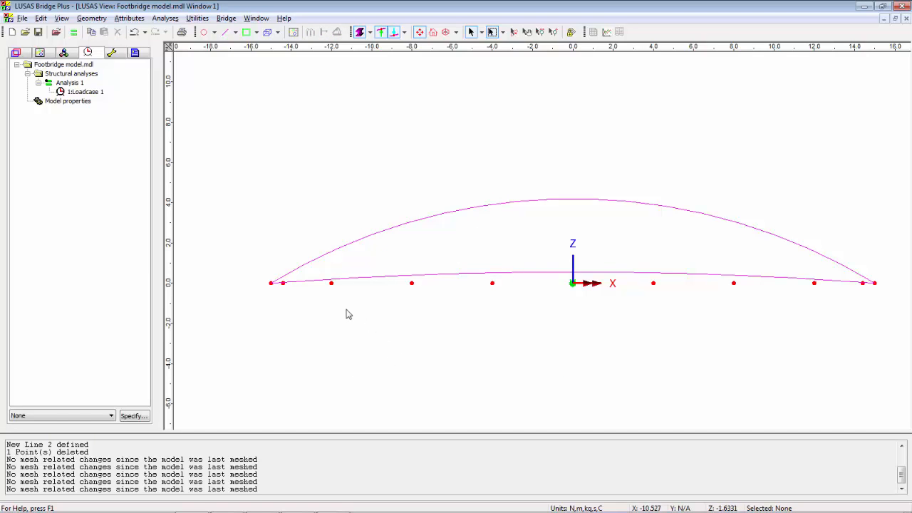
# Sweep the nine points between the arc ends 10 m along Z into straight vertical lines
pyautogui.moveTo(277, 270); pyautogui.dragTo(873, 340)
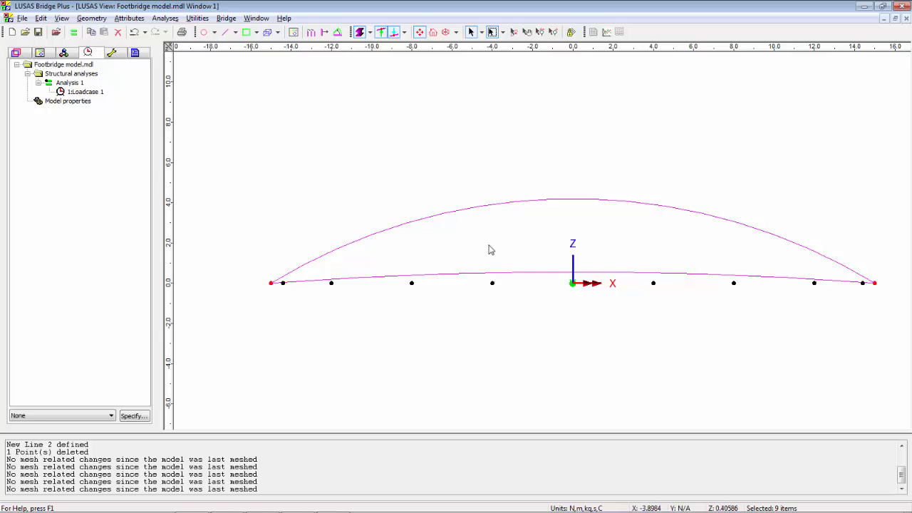
pyautogui.rightClick(476, 168)
pyautogui.click(520, 199)
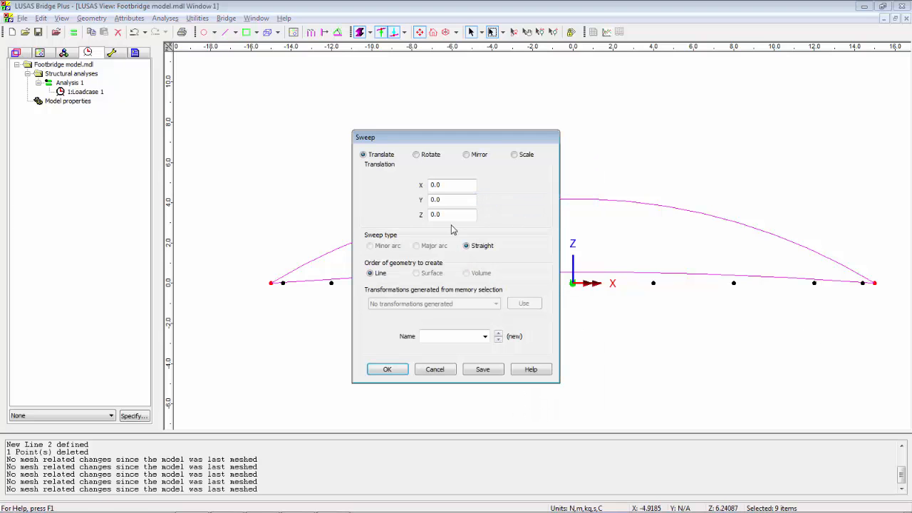
pyautogui.click(456, 214)
pyautogui.doubleClick(456, 214)
pyautogui.write('10')
pyautogui.click(398, 369)
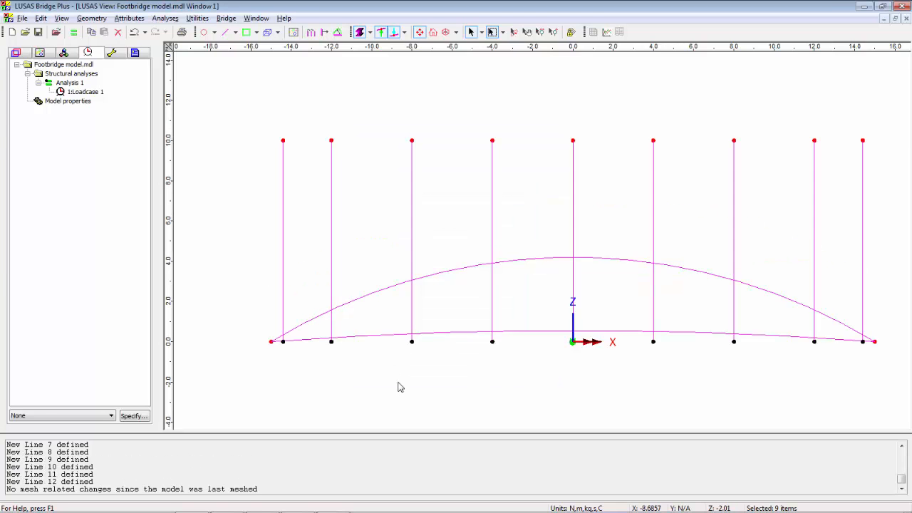
# Create points by intersection between the upper arc and the seven inner vertical lines, splitting the intersecting lines
pyautogui.click(436, 335)
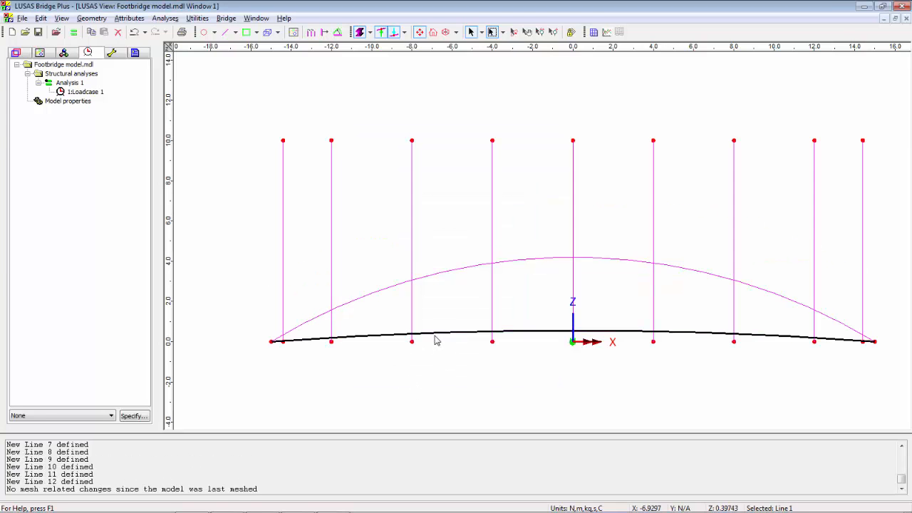
pyautogui.click(441, 275)
pyautogui.click(438, 386)
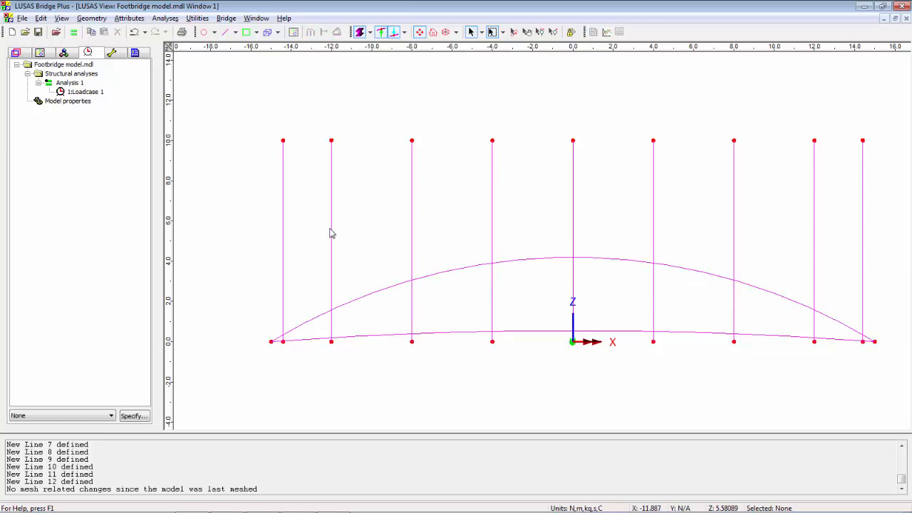
pyautogui.moveTo(320, 224); pyautogui.dragTo(810, 316)
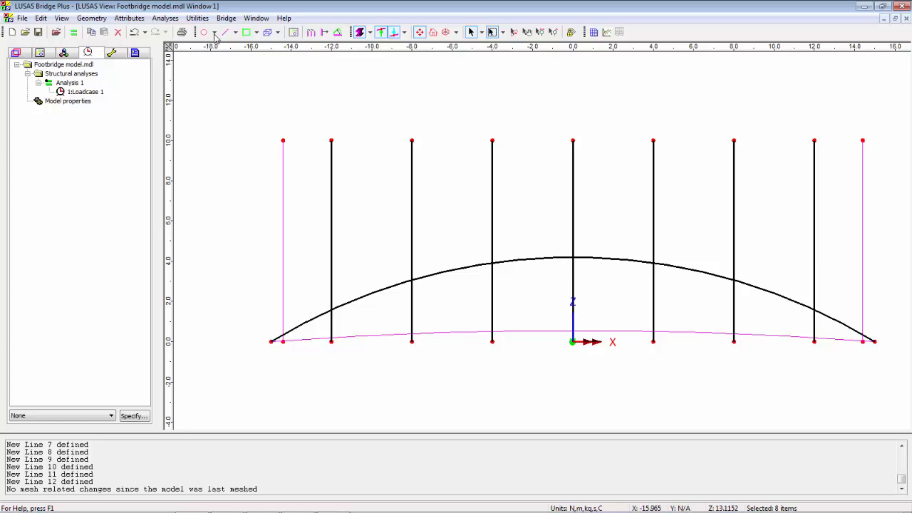
pyautogui.click(92, 18)
pyautogui.moveTo(107, 31)
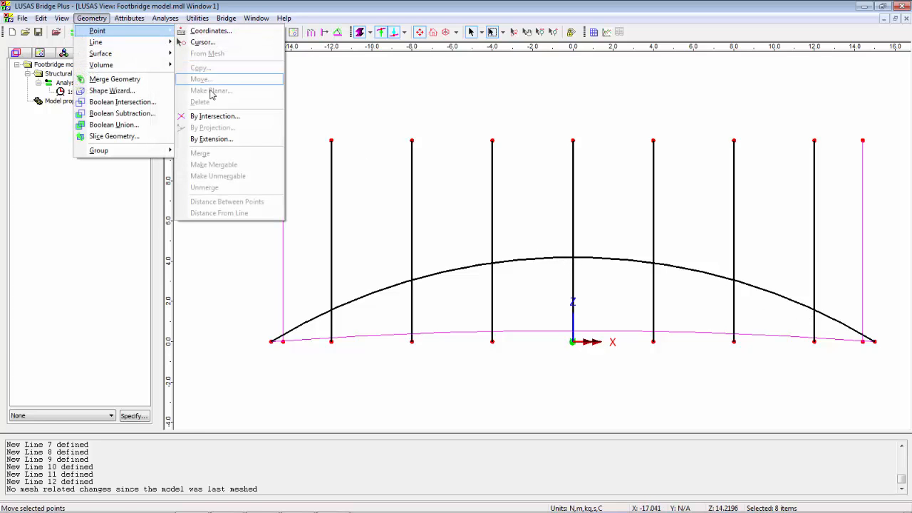
pyautogui.click(217, 116)
pyautogui.click(407, 299)
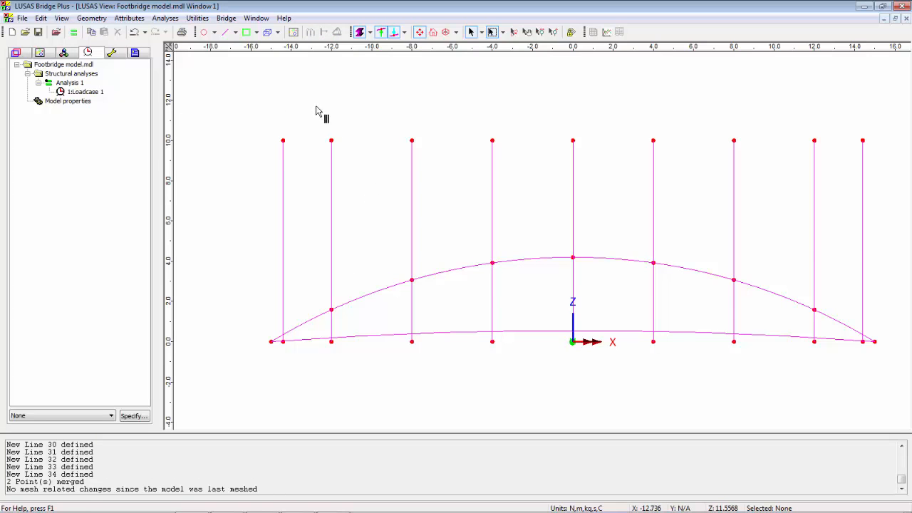
# Delete the parts of the seven inner vertical lines that extend above the upper arc
pyautogui.moveTo(315, 106); pyautogui.dragTo(839, 326)
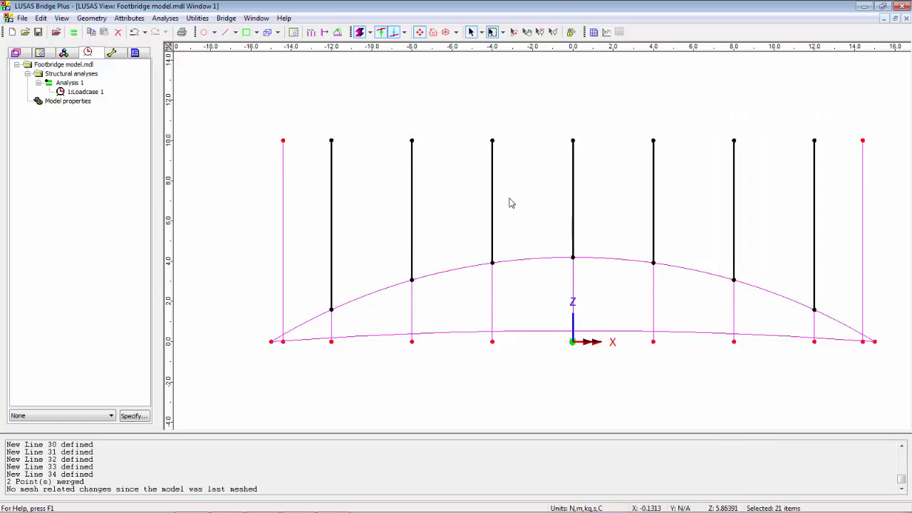
pyautogui.click(118, 32)
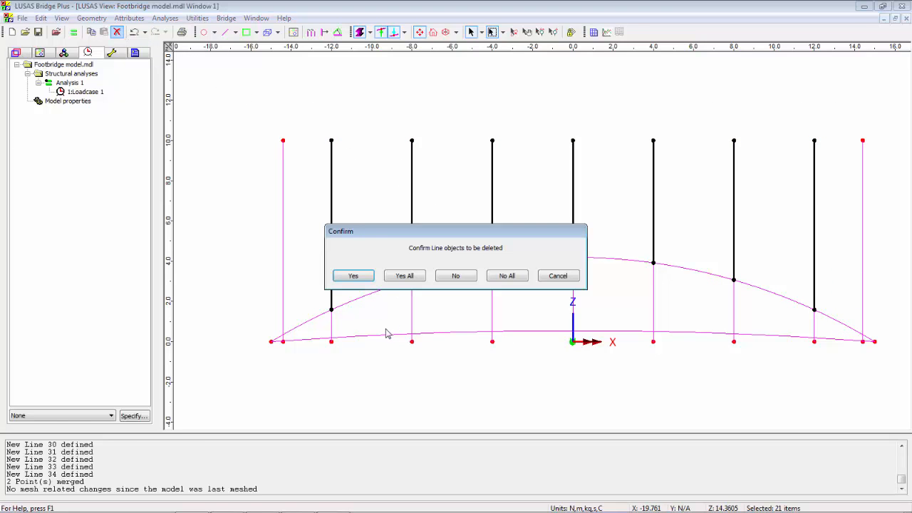
pyautogui.click(396, 279)
pyautogui.click(367, 392)
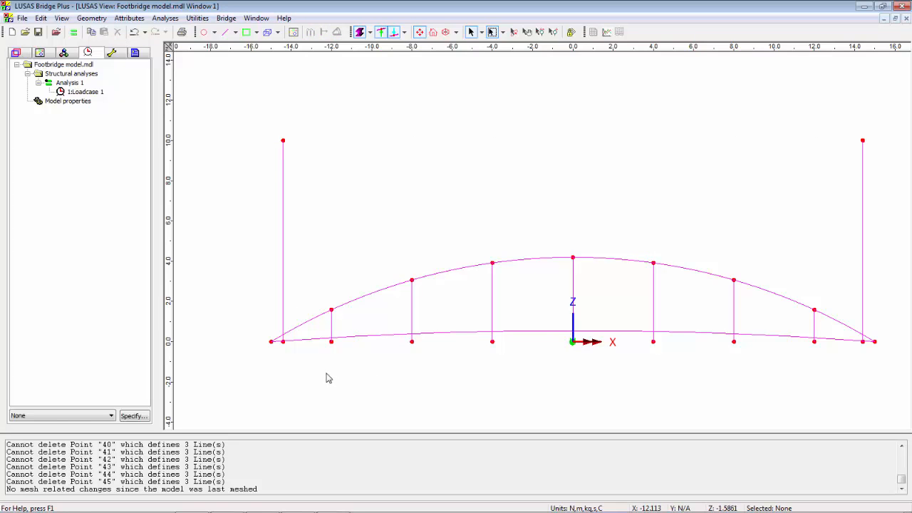
# Create points by exact intersection between the lower arc and the nine vertical lines, splitting the lines and deleting the original geometry
pyautogui.moveTo(273, 109); pyautogui.dragTo(875, 378)
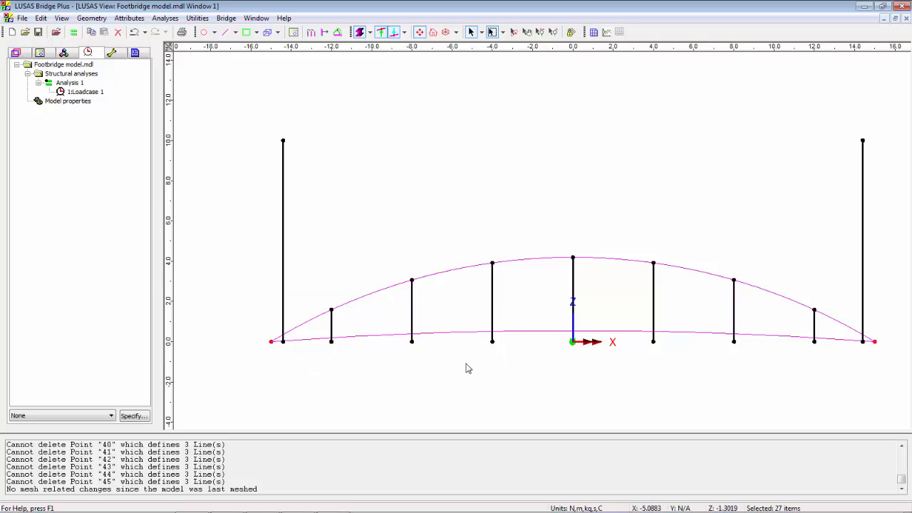
pyautogui.keyDown('shift'); pyautogui.click(467, 333); pyautogui.keyUp('shift')
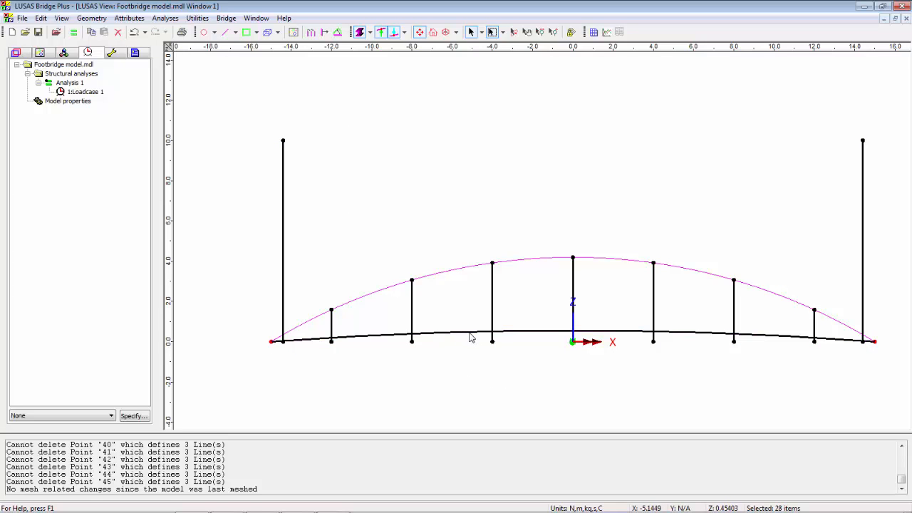
pyautogui.click(91, 18)
pyautogui.moveTo(106, 32)
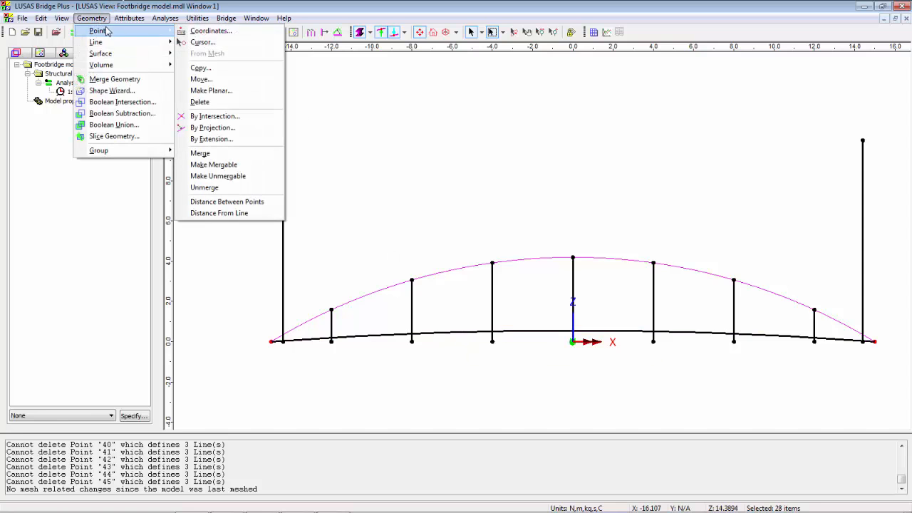
pyautogui.click(239, 116)
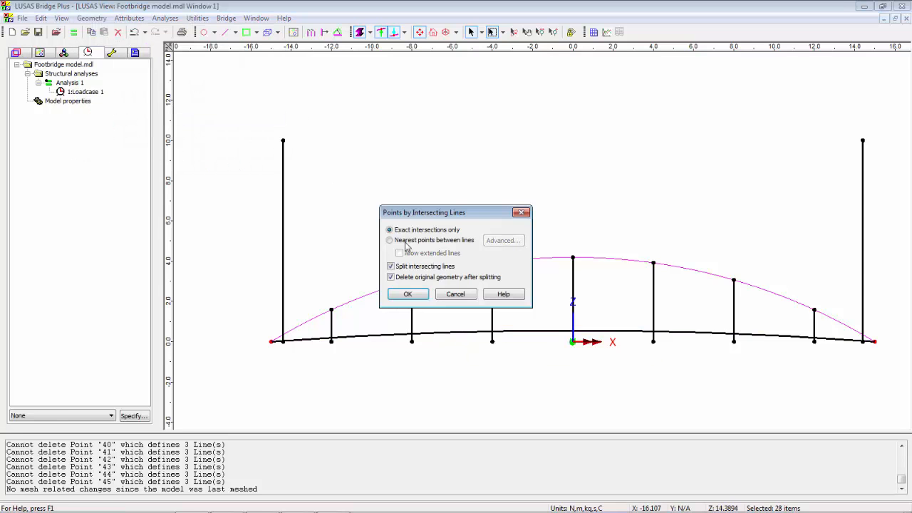
pyautogui.click(417, 297)
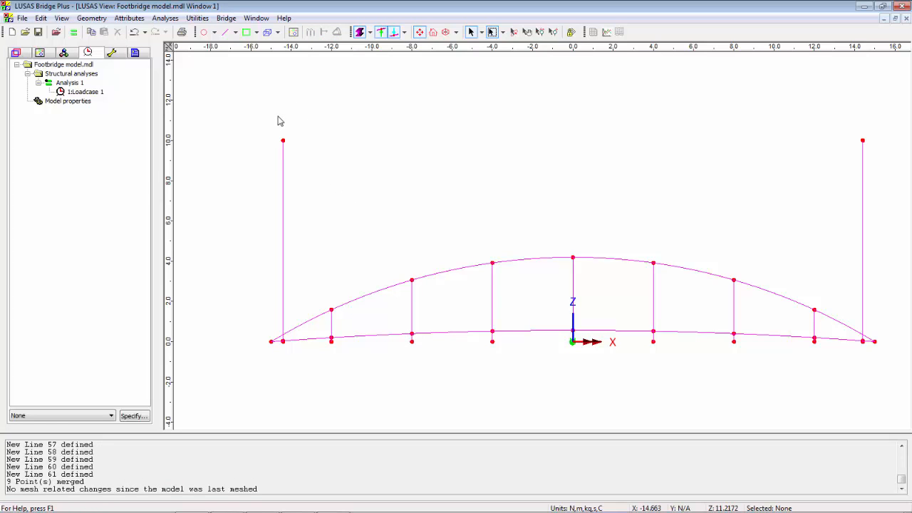
# Delete the two tall end verticals and the hanger stubs with their points below the lower arc
pyautogui.moveTo(270, 116); pyautogui.dragTo(310, 362)
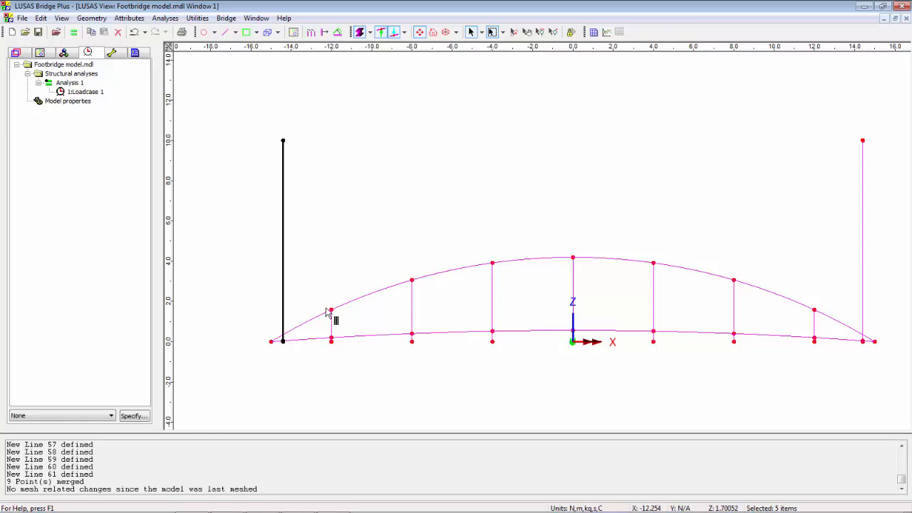
pyautogui.keyDown('shift'); pyautogui.moveTo(324, 317); pyautogui.dragTo(836, 403); pyautogui.keyUp('shift')
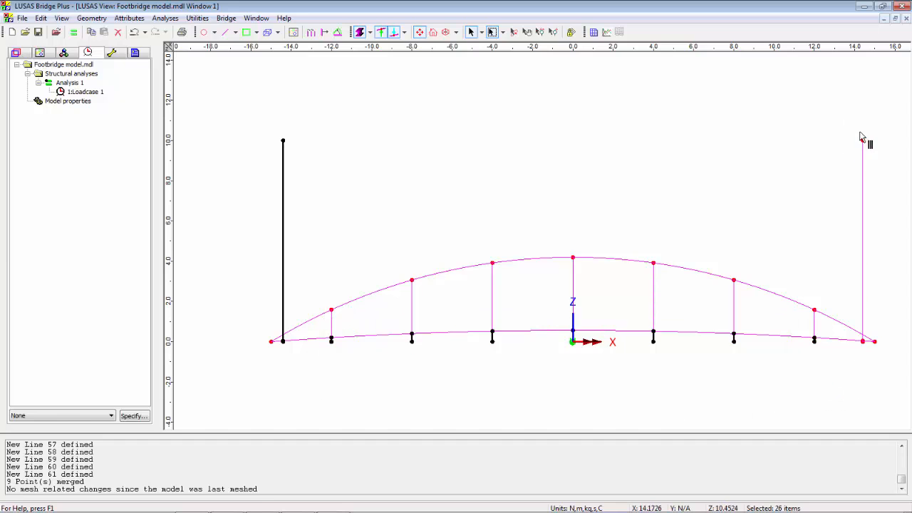
pyautogui.keyDown('shift'); pyautogui.moveTo(858, 129); pyautogui.dragTo(873, 404); pyautogui.keyUp('shift')
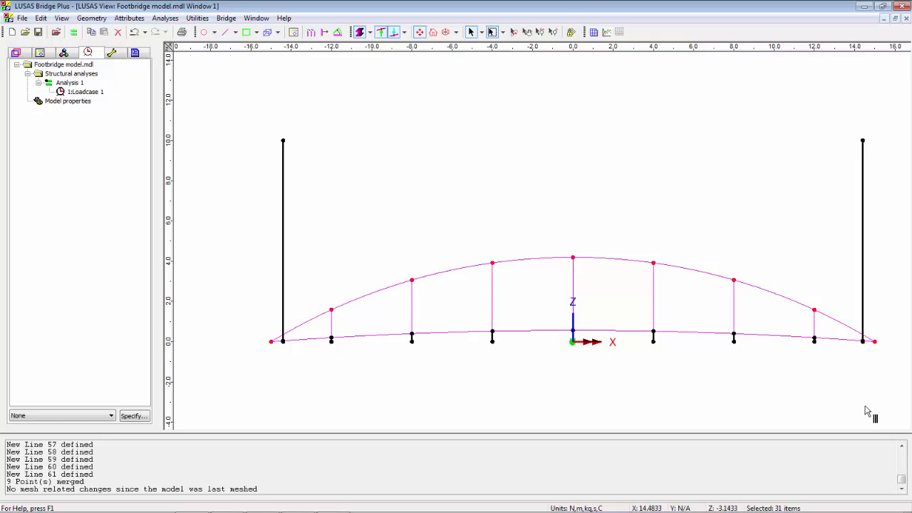
pyautogui.click(117, 32)
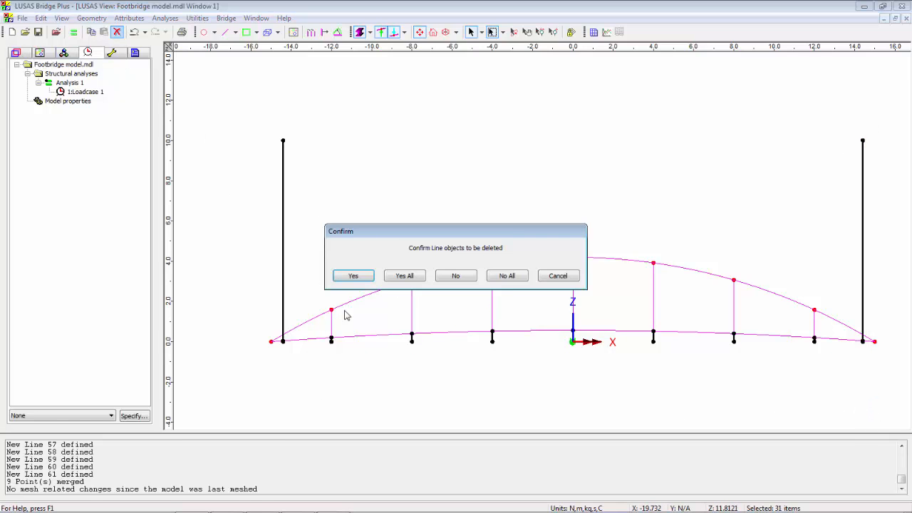
pyautogui.click(403, 276)
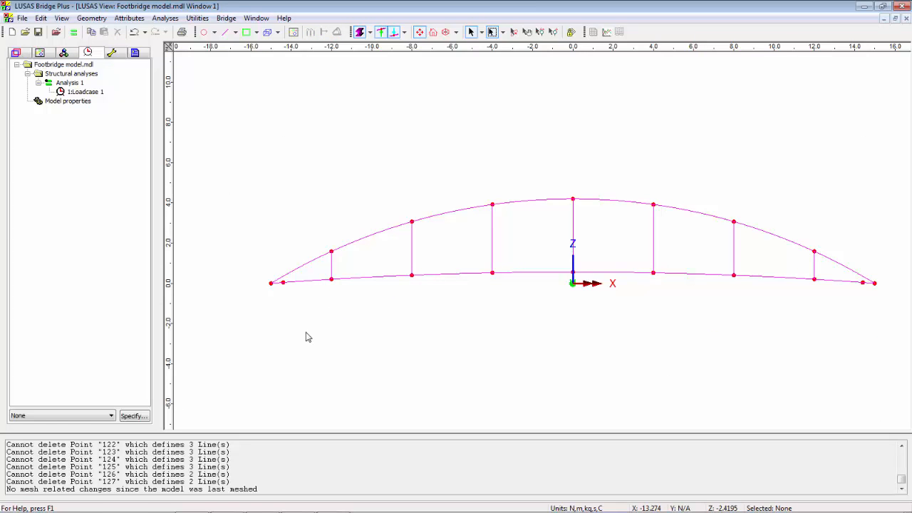
# Sweep the eleven lower-arc points 4.1 m along Y into straight lines, taking the arch spacing from the cross-section in Arch footbridge.pdf
pyautogui.click(514, 32)
pyautogui.moveTo(421, 374); pyautogui.dragTo(431, 335)
pyautogui.click(471, 32)
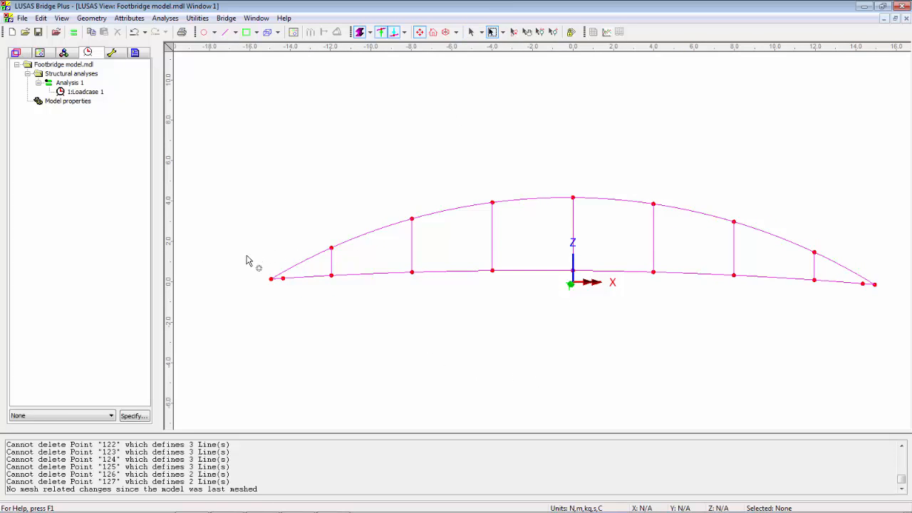
pyautogui.moveTo(249, 262); pyautogui.dragTo(898, 331)
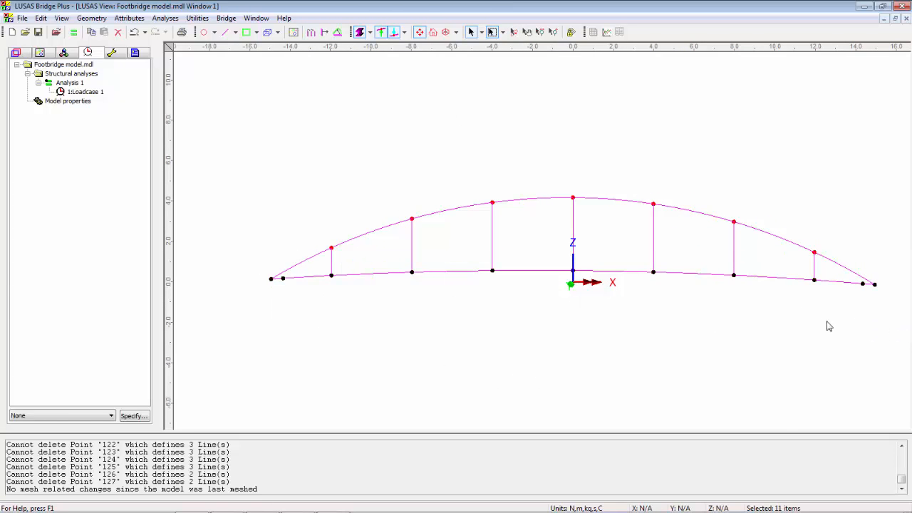
pyautogui.click(446, 32)
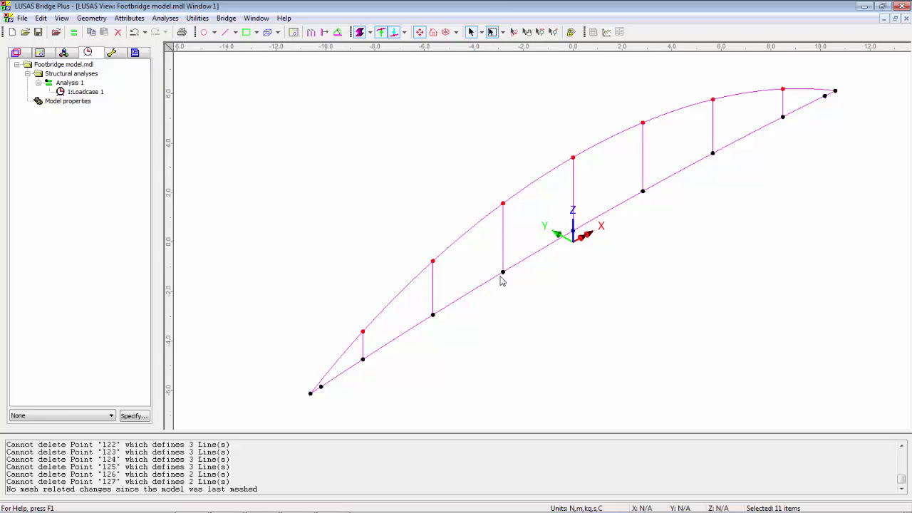
pyautogui.hotkey('alt', 'Tab')
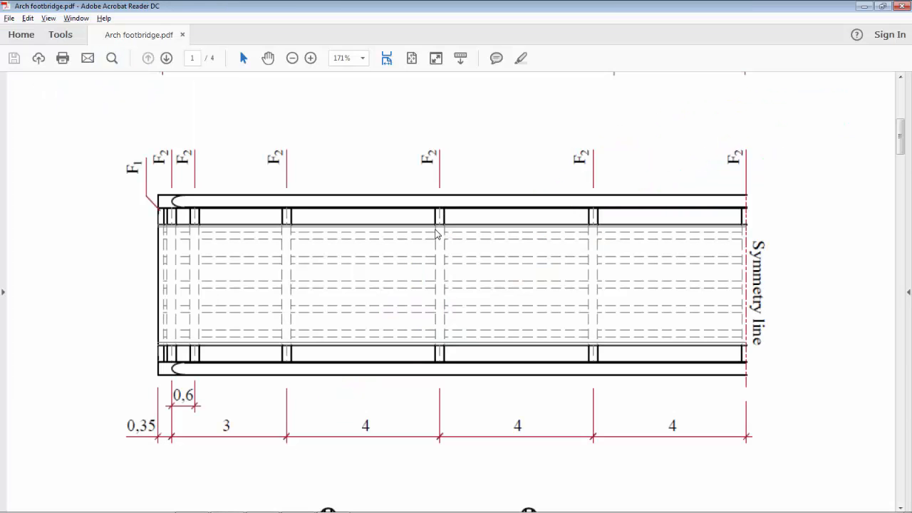
pyautogui.scroll(-10, 330, 246)
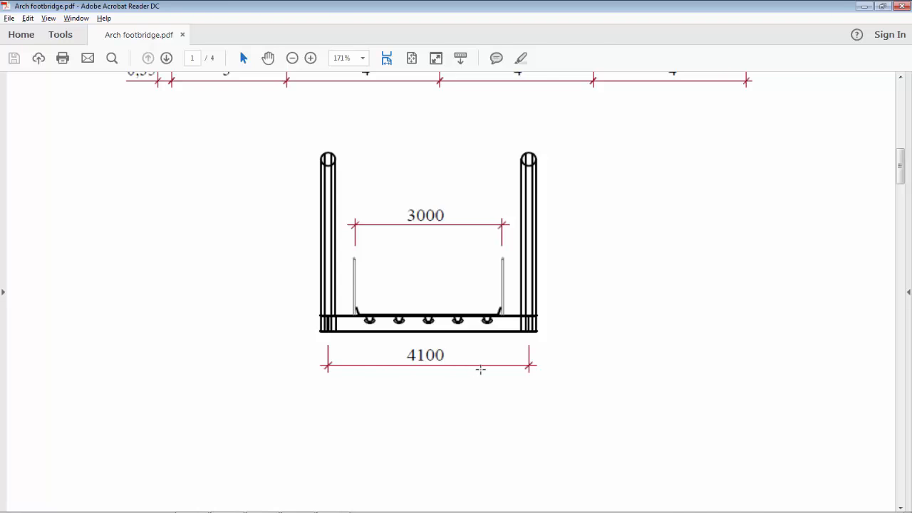
pyautogui.hotkey('alt', 'Tab')
pyautogui.rightClick(377, 134)
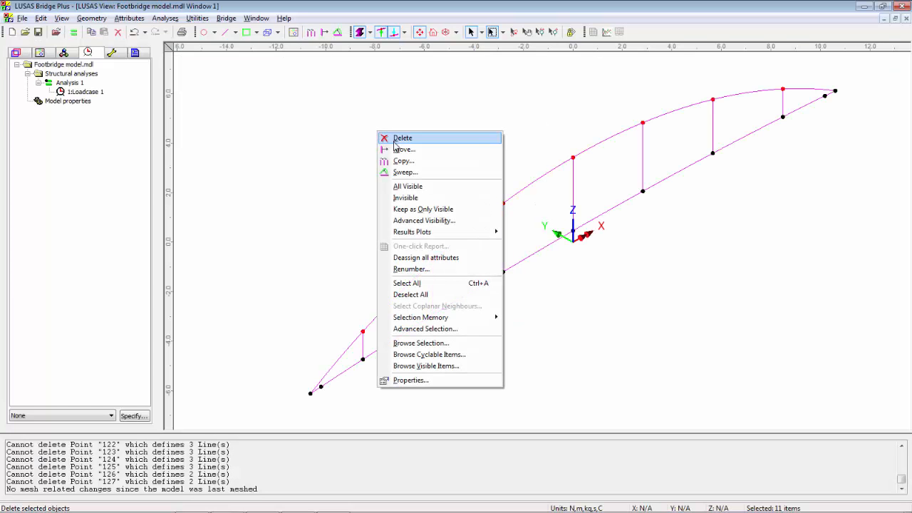
pyautogui.click(412, 173)
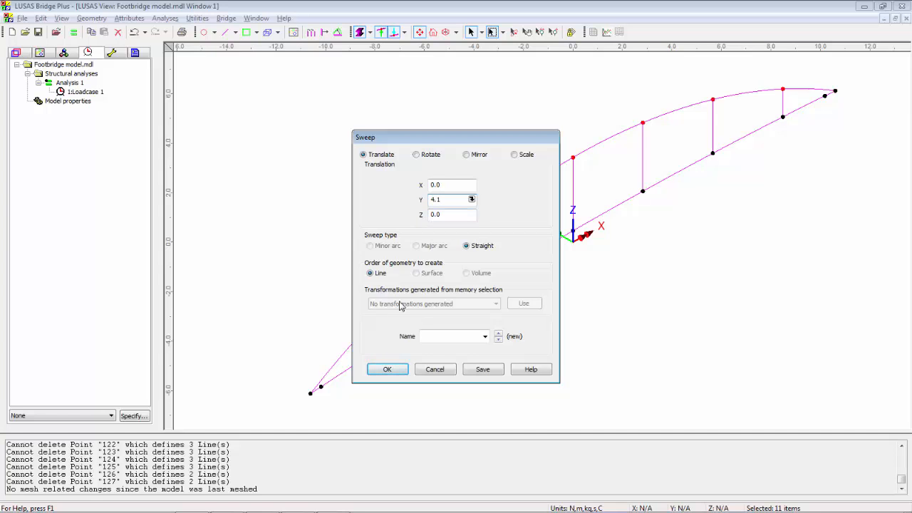
pyautogui.click(387, 370)
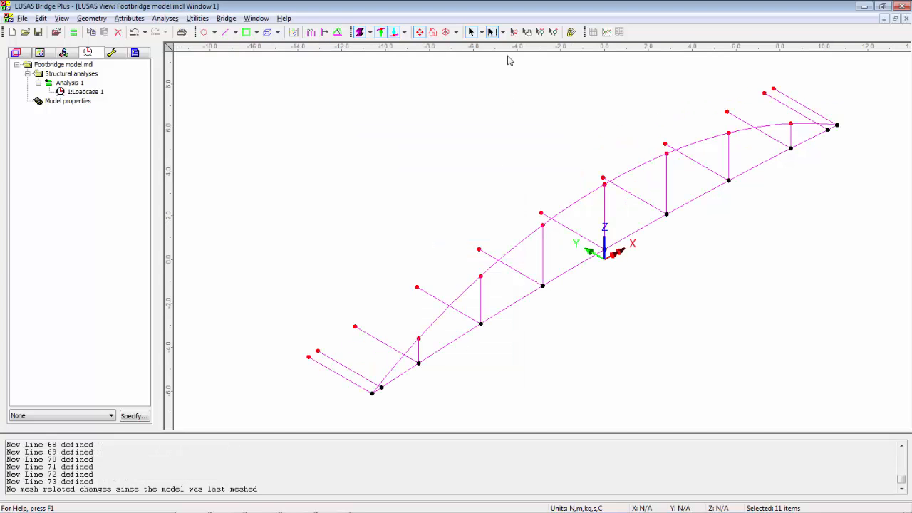
# Copy the whole arch plane, with both arcs and all hangers, once by 4.1 m along Y, and clear the selection
pyautogui.click(513, 32)
pyautogui.moveTo(505, 387); pyautogui.dragTo(592, 326)
pyautogui.click(473, 32)
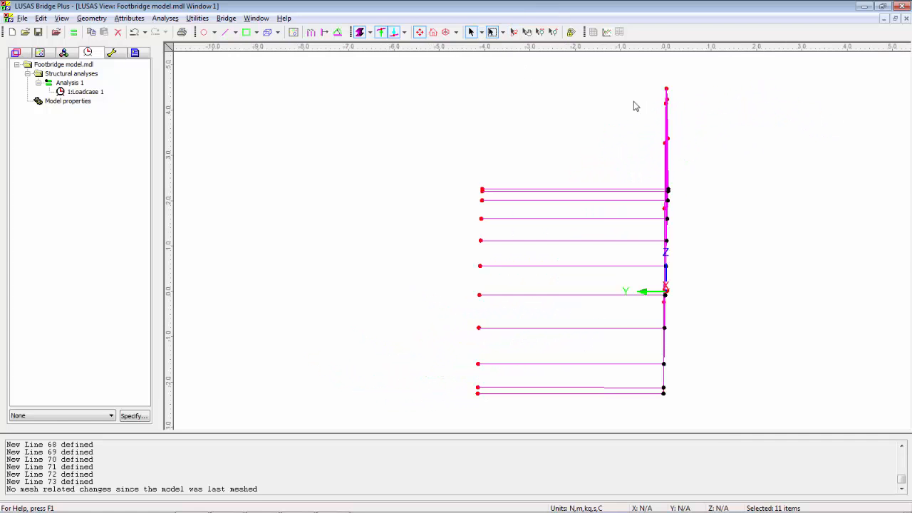
pyautogui.moveTo(638, 77); pyautogui.dragTo(712, 432)
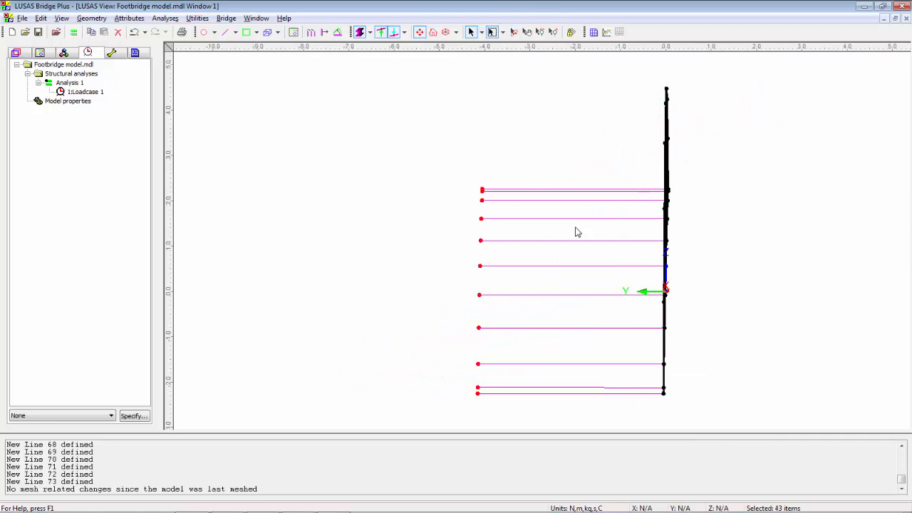
pyautogui.rightClick(487, 105)
pyautogui.click(513, 130)
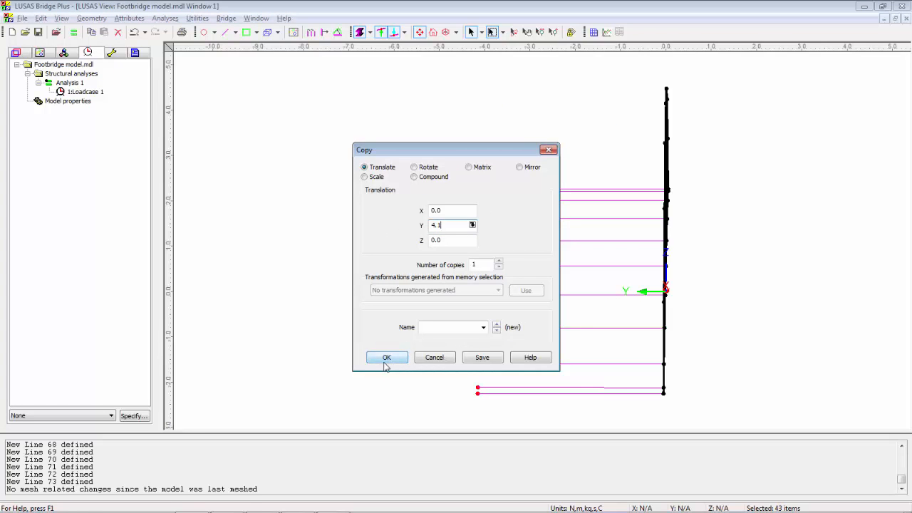
pyautogui.click(385, 357)
pyautogui.click(513, 32)
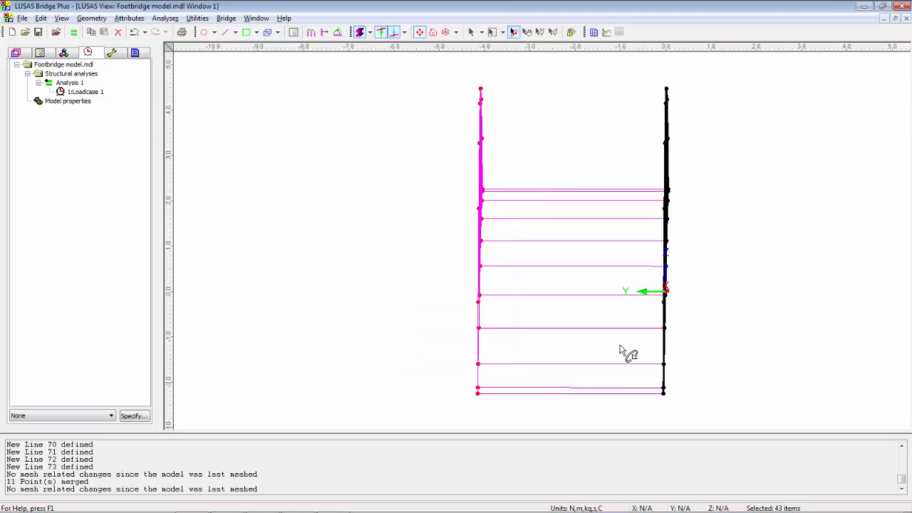
pyautogui.moveTo(620, 349); pyautogui.dragTo(530, 353)
pyautogui.click(470, 32)
pyautogui.click(467, 101)
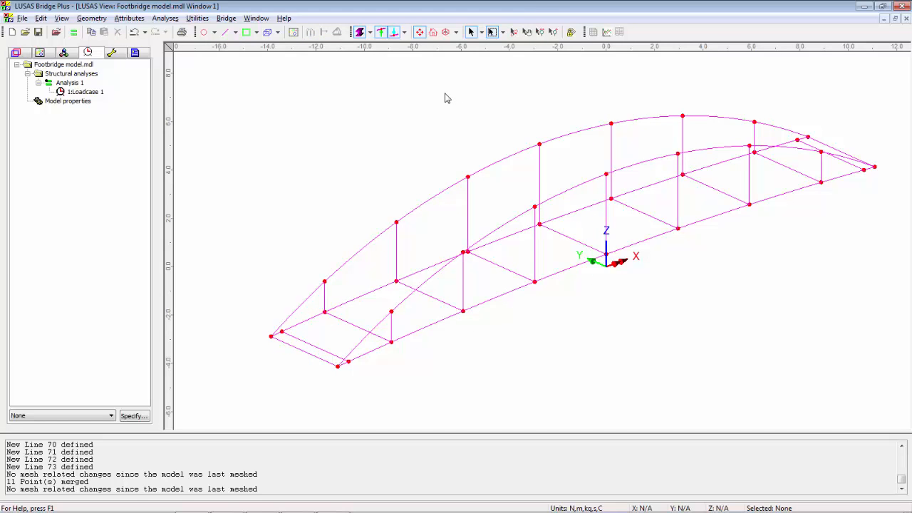
# Create a line mesh attribute named Thick beam with three-dimensional thick beam elements, linear interpolation and 4 divisions
pyautogui.click(119, 20)
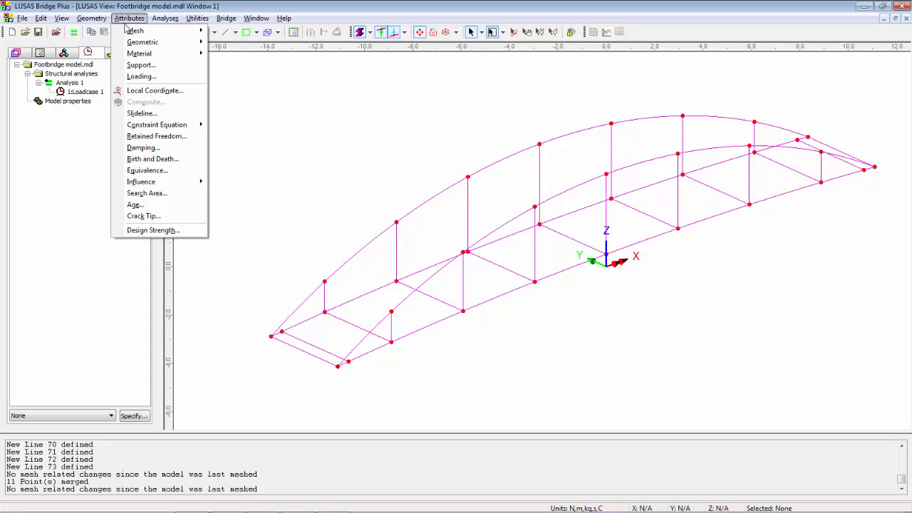
pyautogui.moveTo(144, 30)
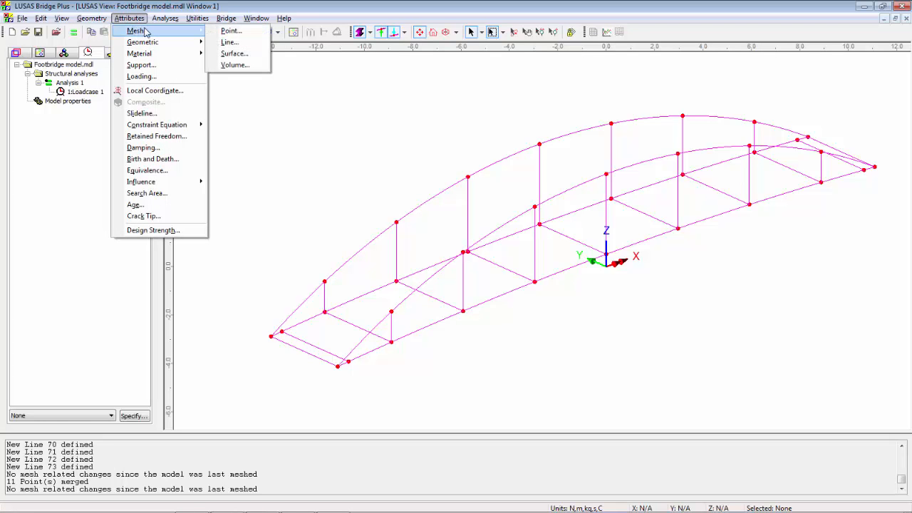
pyautogui.click(226, 43)
pyautogui.click(452, 198)
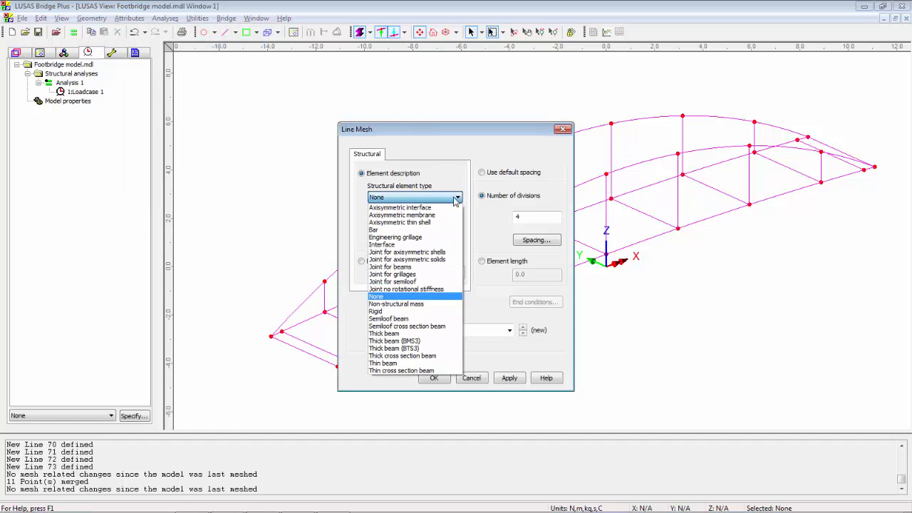
pyautogui.click(446, 333)
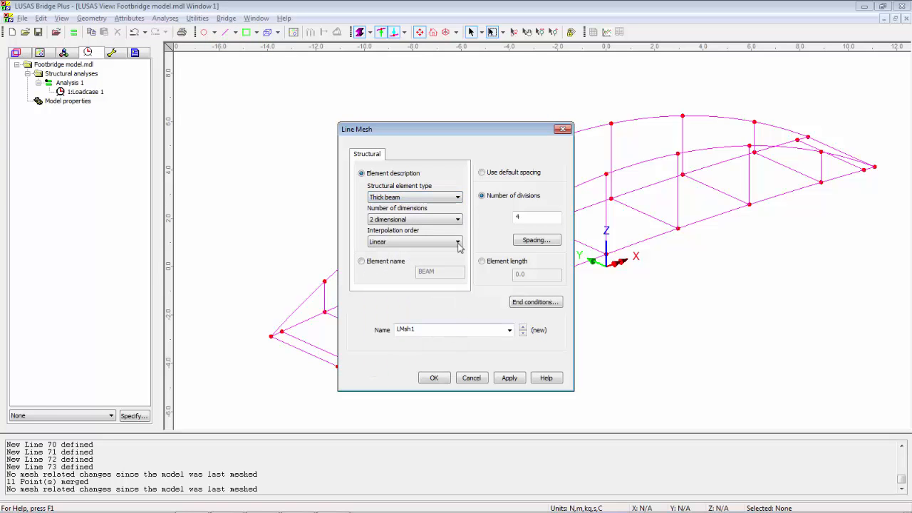
pyautogui.click(442, 219)
pyautogui.click(431, 237)
pyautogui.doubleClick(443, 331)
pyautogui.write('Thick beam')
pyautogui.click(434, 378)
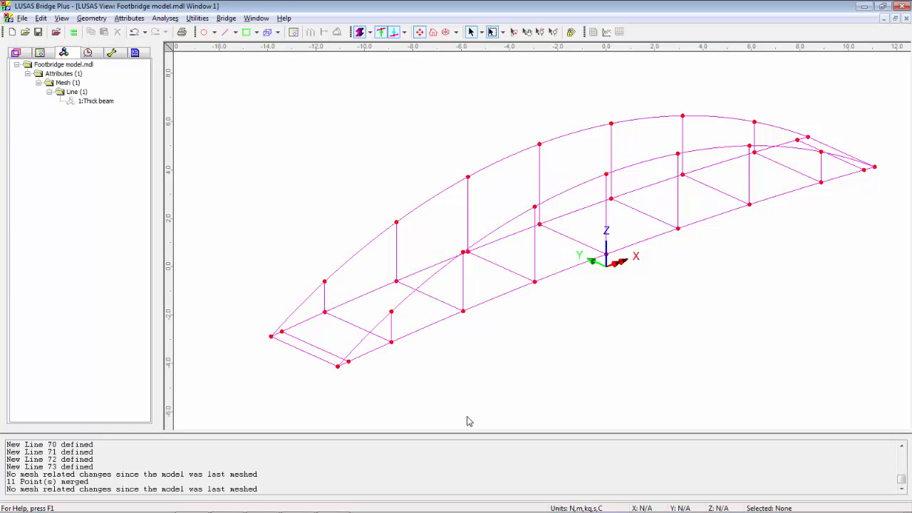
# Assign the Thick beam mesh to all lines of the footbridge with a beta angle of 0
pyautogui.moveTo(905, 75); pyautogui.dragTo(213, 424)
pyautogui.moveTo(83, 105); pyautogui.dragTo(291, 143)
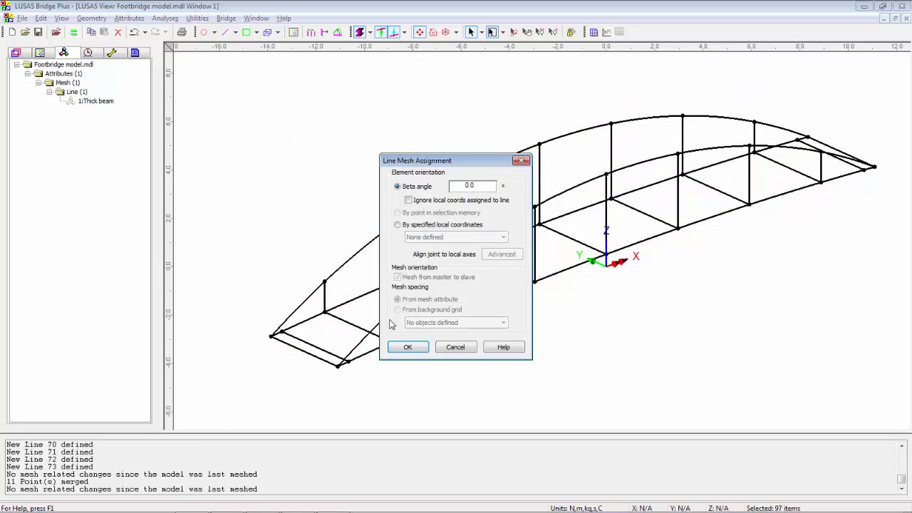
pyautogui.click(408, 346)
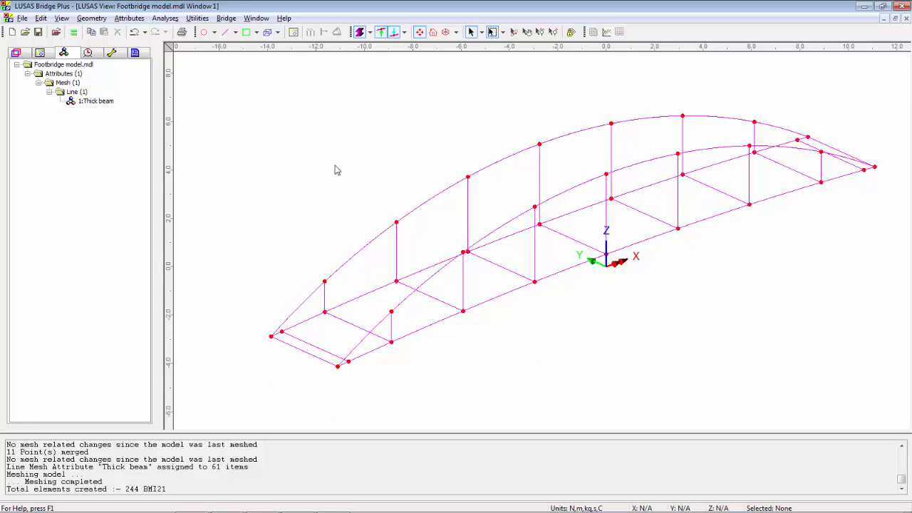
# Create a geometric line attribute for three-dimensional thick beams from the EU Sections library, using the 273x20 CHS pipe (EN10210)
pyautogui.click(127, 18)
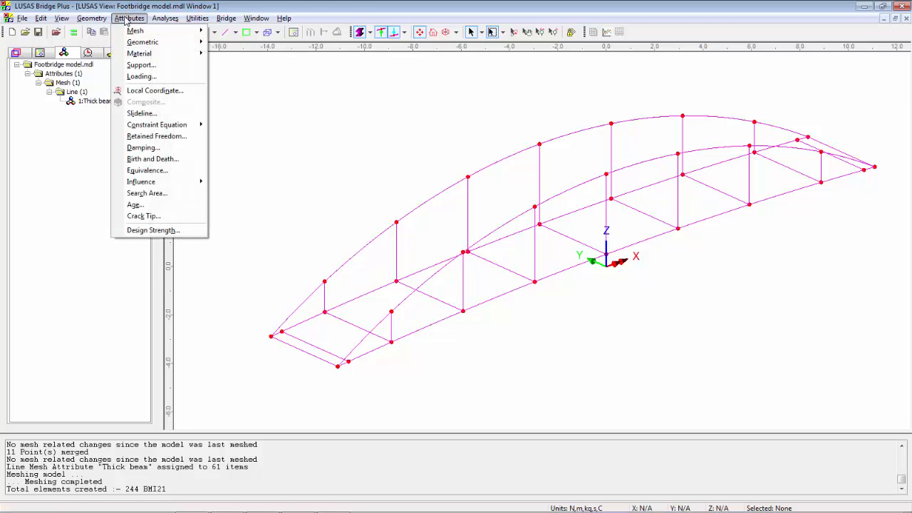
pyautogui.moveTo(154, 45)
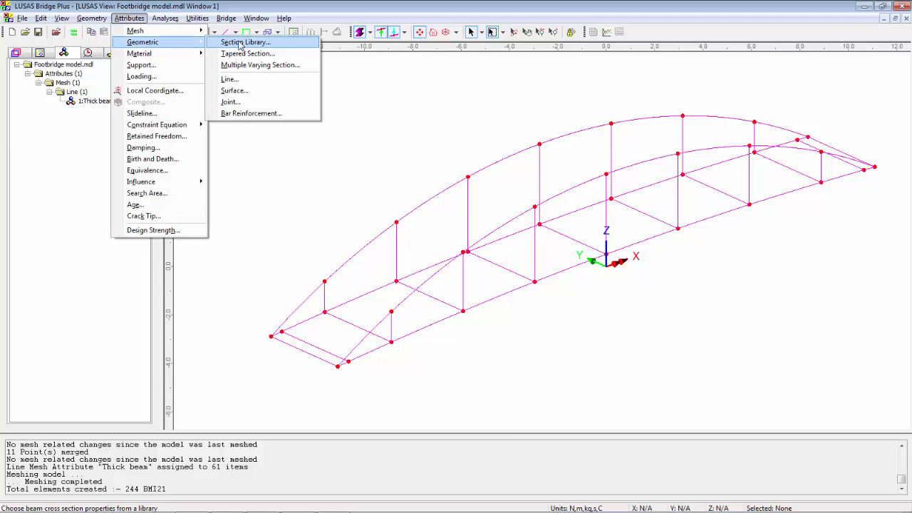
pyautogui.click(240, 44)
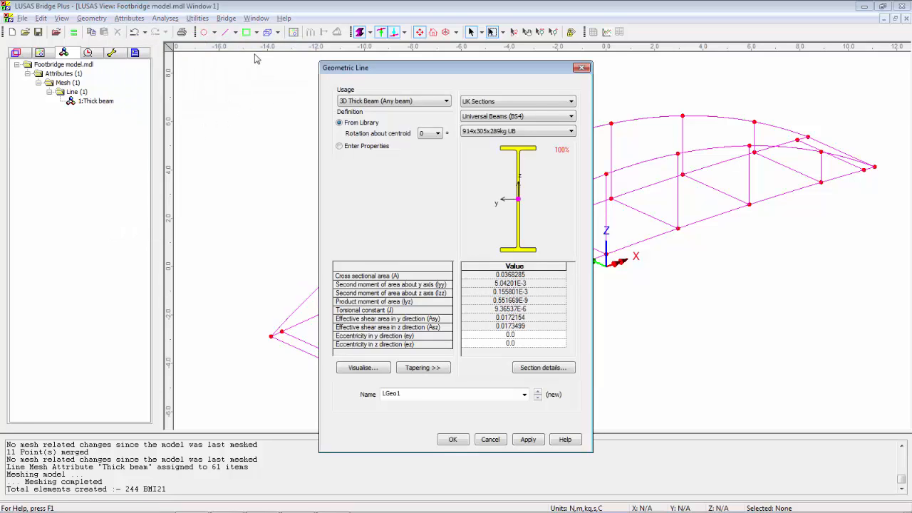
pyautogui.click(567, 102)
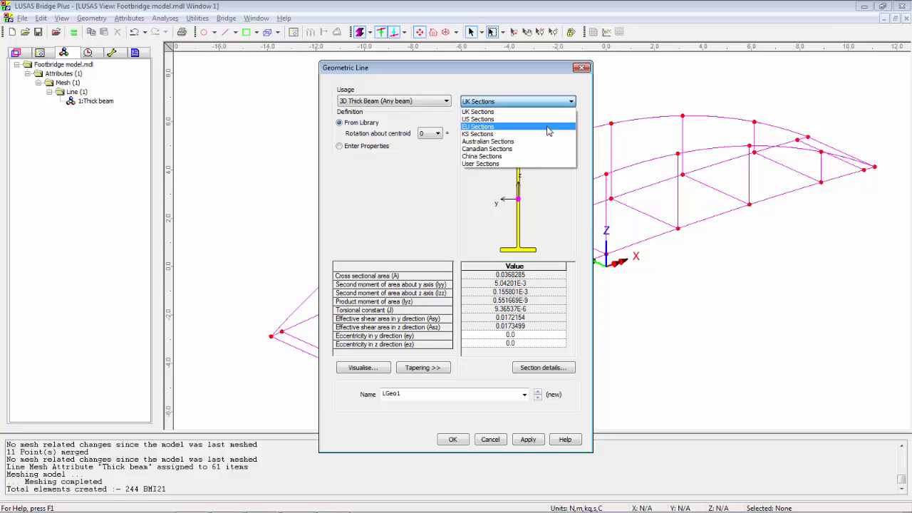
pyautogui.click(551, 127)
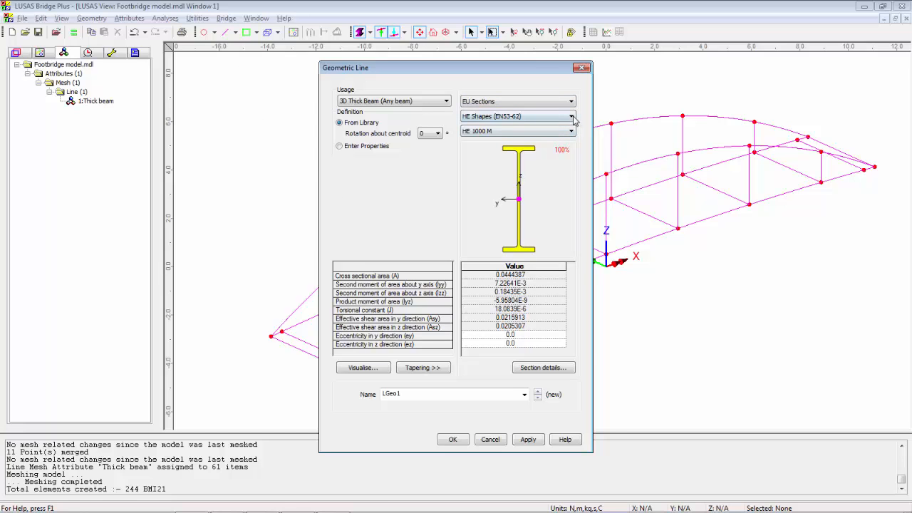
pyautogui.click(571, 117)
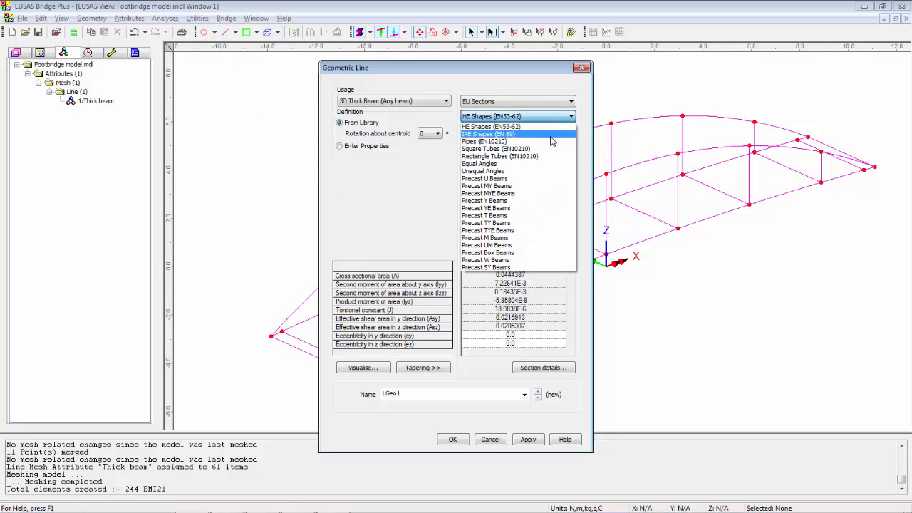
pyautogui.click(550, 141)
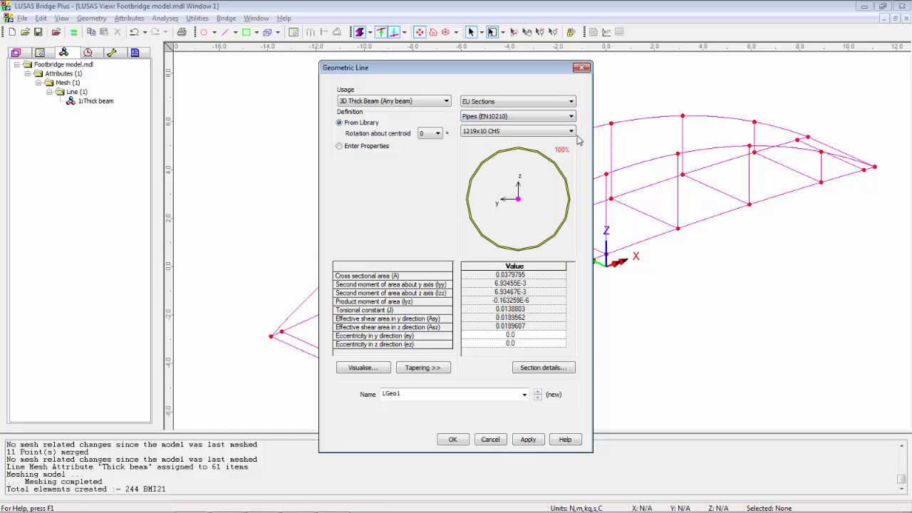
pyautogui.click(572, 133)
pyautogui.moveTo(570, 163); pyautogui.dragTo(569, 263)
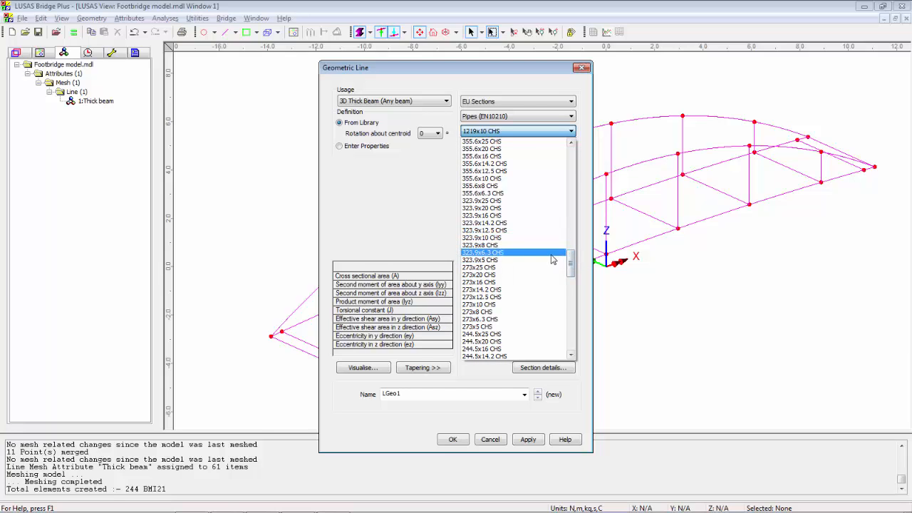
pyautogui.click(519, 274)
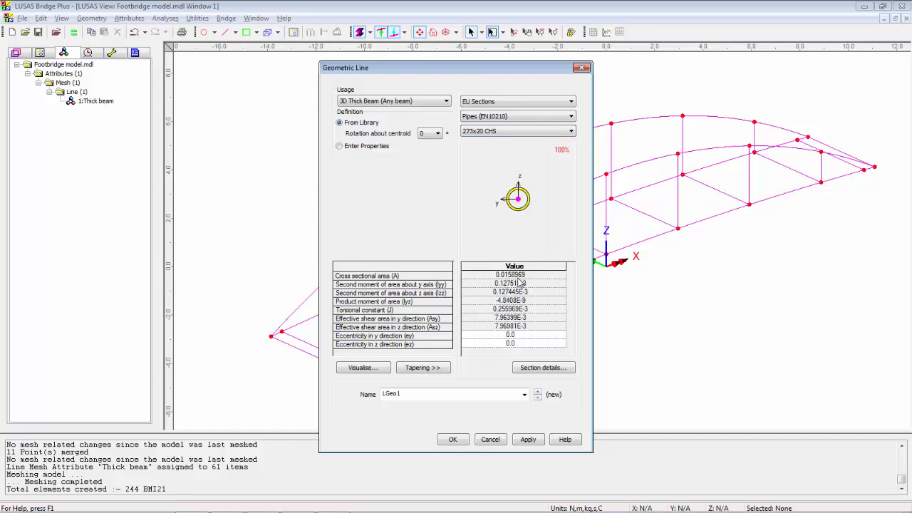
pyautogui.click(528, 440)
# Create another geometric line attribute with the 114.3x10 CHS pipe section, leaving its name blank
pyautogui.click(450, 394)
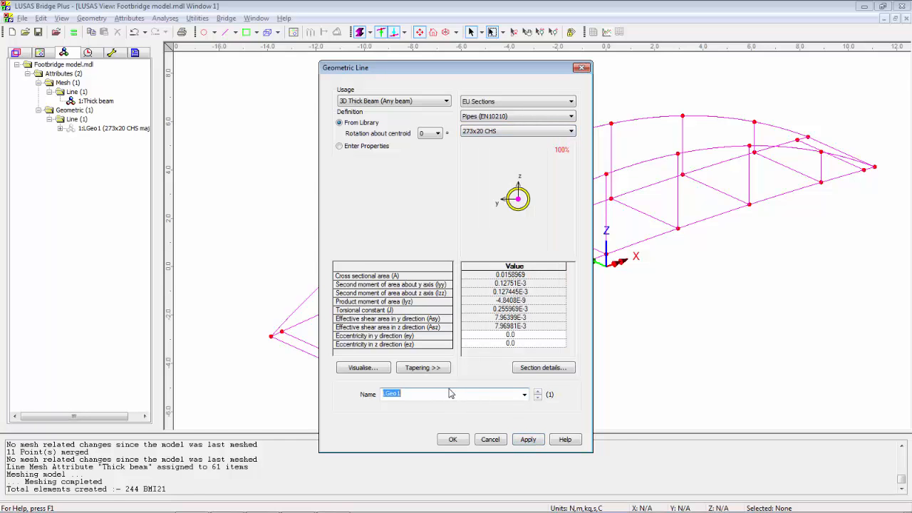
pyautogui.press('BackSpace')
pyautogui.click(570, 134)
pyautogui.moveTo(572, 221); pyautogui.dragTo(578, 312)
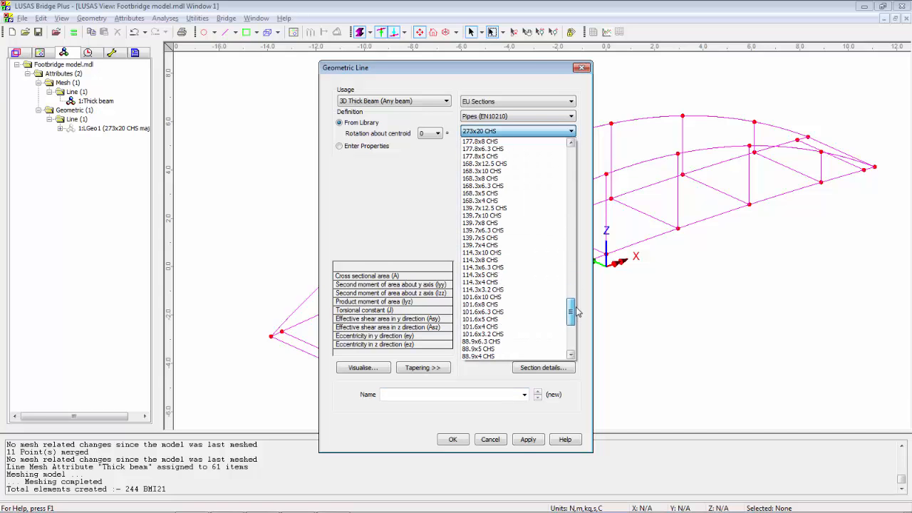
pyautogui.click(520, 254)
pyautogui.click(527, 439)
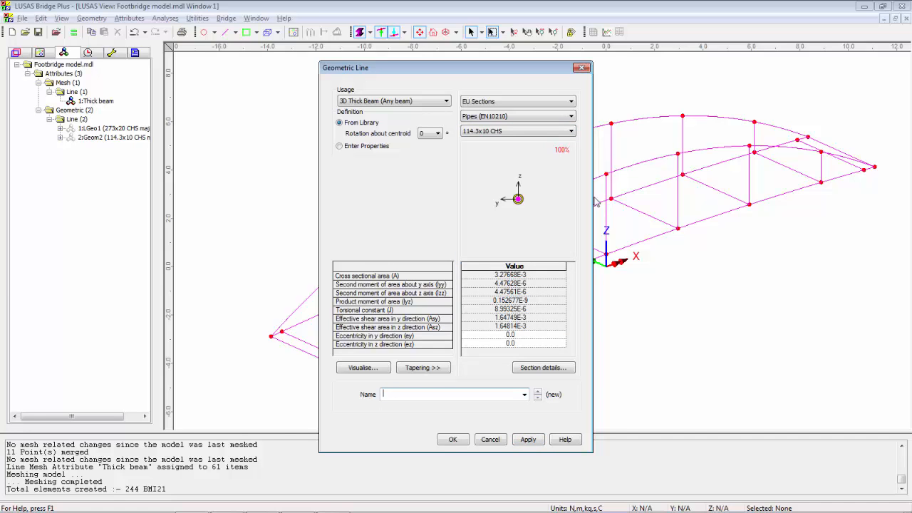
# Create a geometric line attribute with the HE 280 A section from the EU HE Shapes (EN53-62) library
pyautogui.click(570, 116)
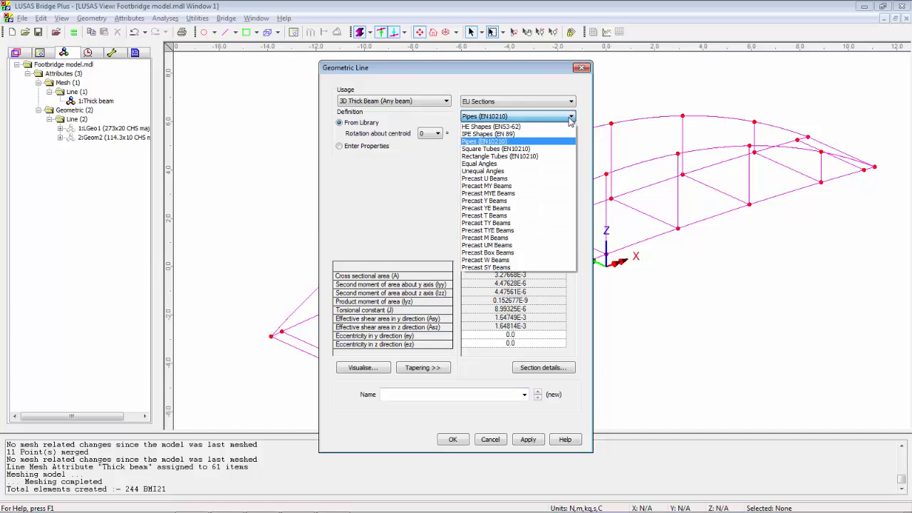
pyautogui.click(559, 126)
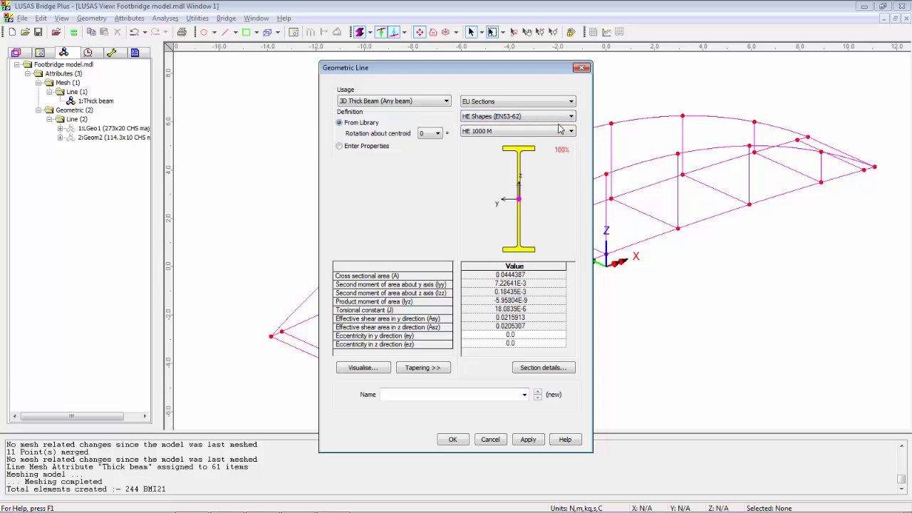
pyautogui.click(572, 132)
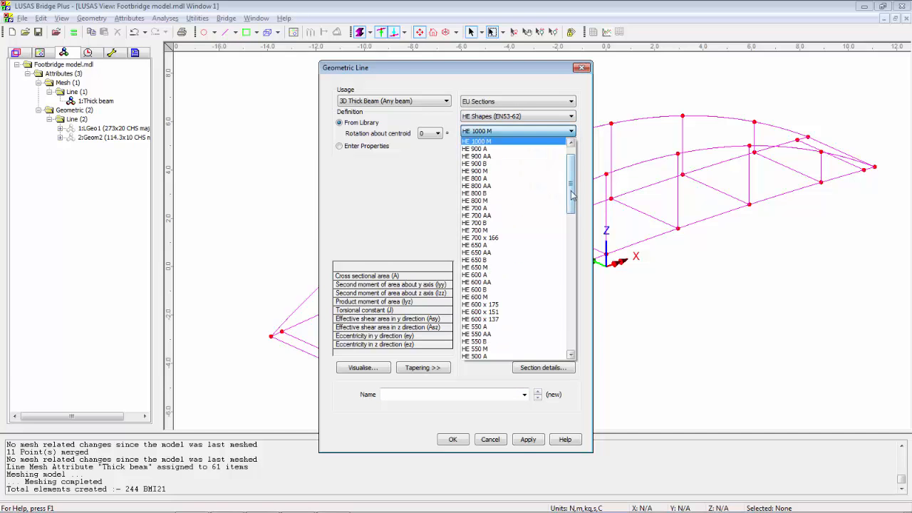
pyautogui.moveTo(574, 191); pyautogui.dragTo(570, 271)
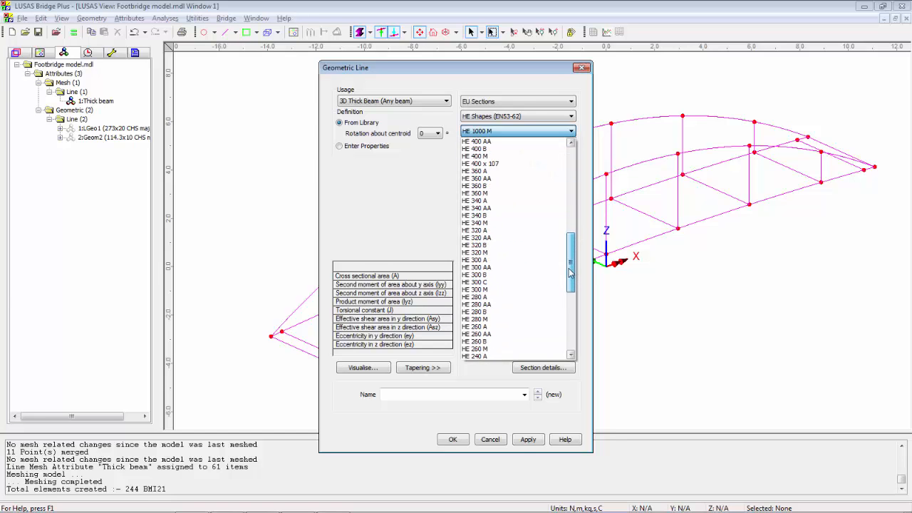
pyautogui.click(513, 296)
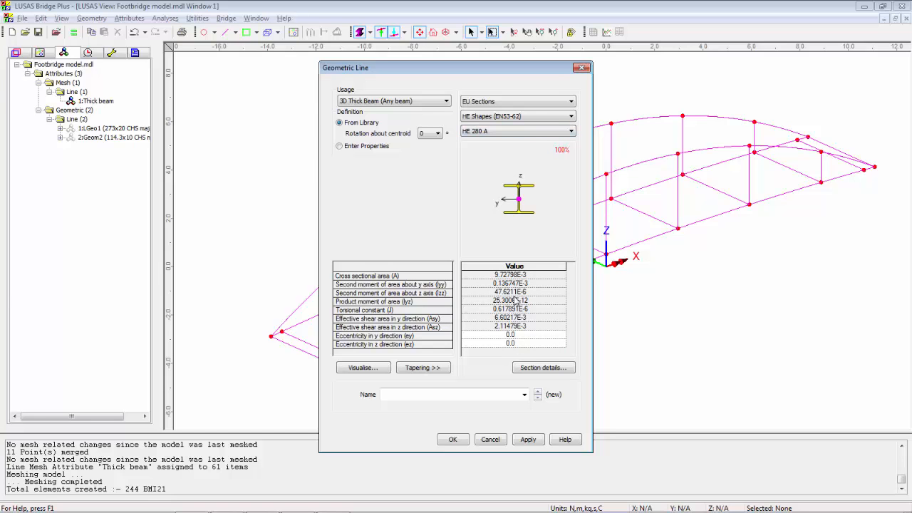
pyautogui.click(531, 441)
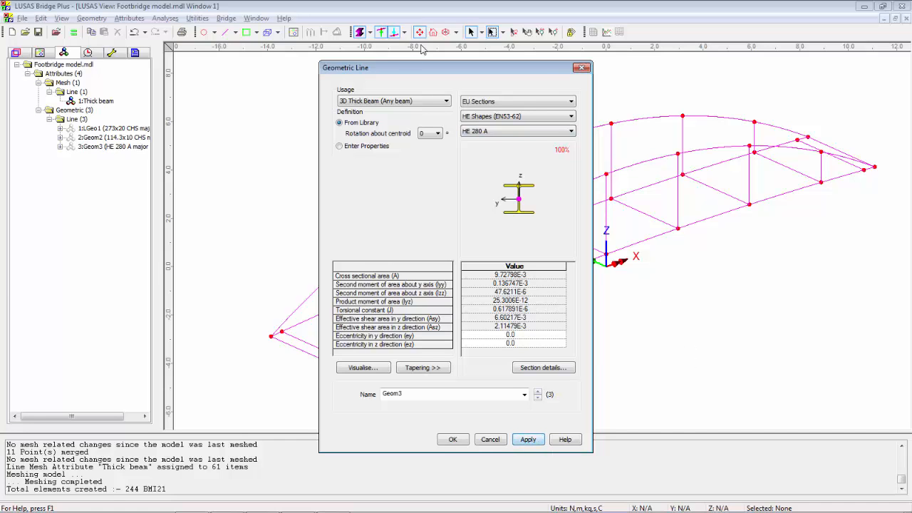
# Create a rotated HE 280 A line attribute with 90° rotation about the centroid and a blank name, and finish defining sections
pyautogui.click(437, 134)
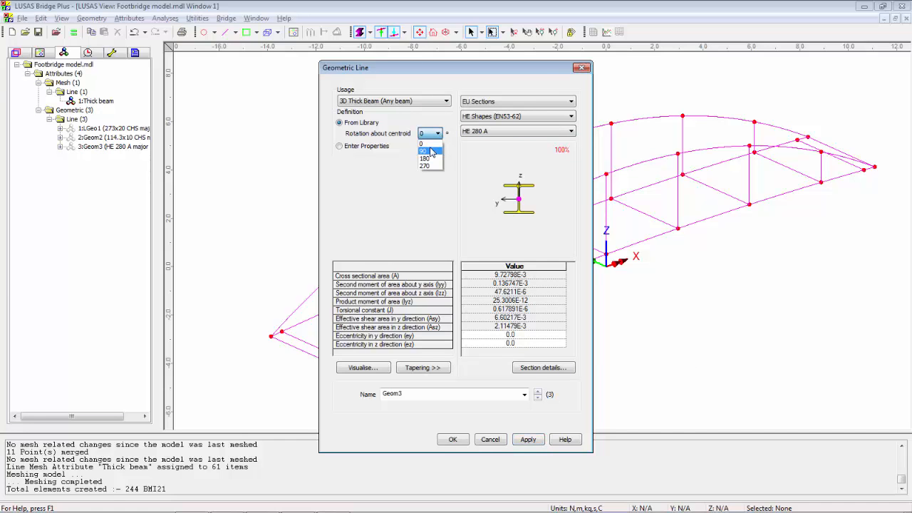
pyautogui.click(430, 152)
pyautogui.doubleClick(448, 396)
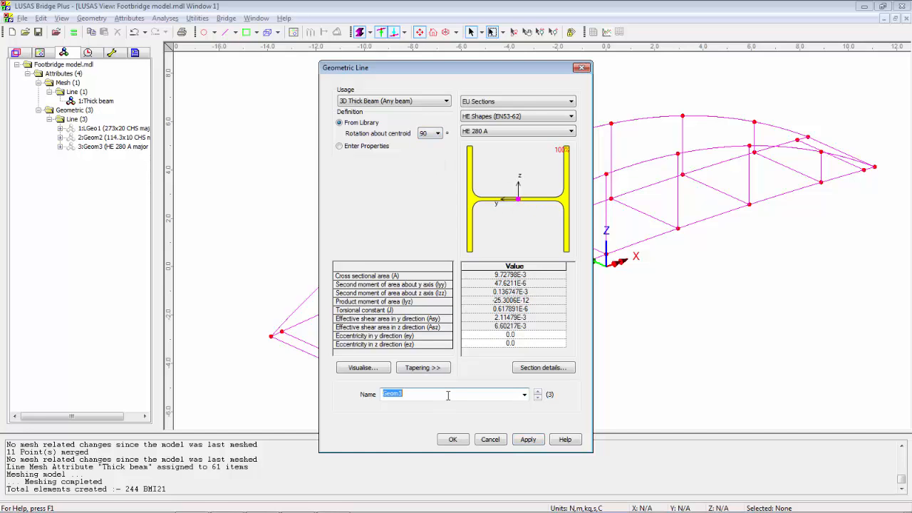
pyautogui.press('BackSpace')
pyautogui.click(443, 440)
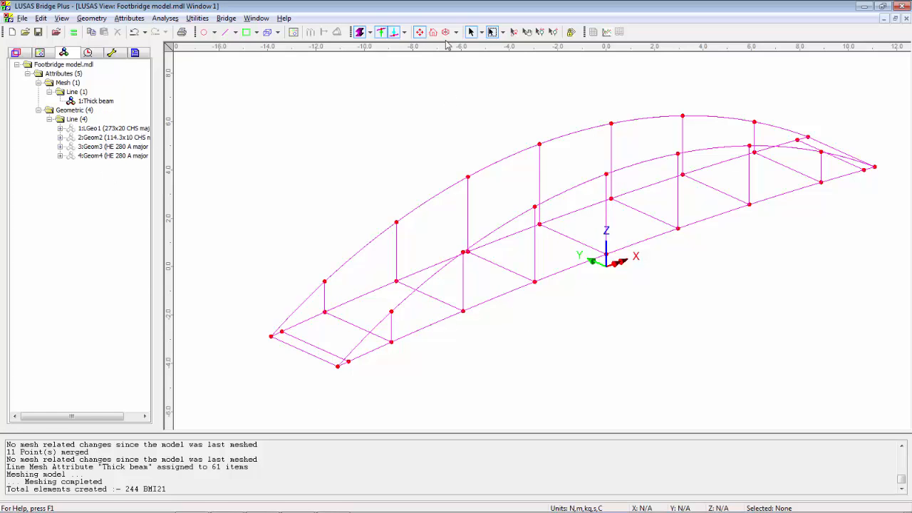
# Assign the 273x20 CHS section to the upper arcs and hangers, and replace it on the hangers with 114.3x10 CHS
pyautogui.click(688, 509)
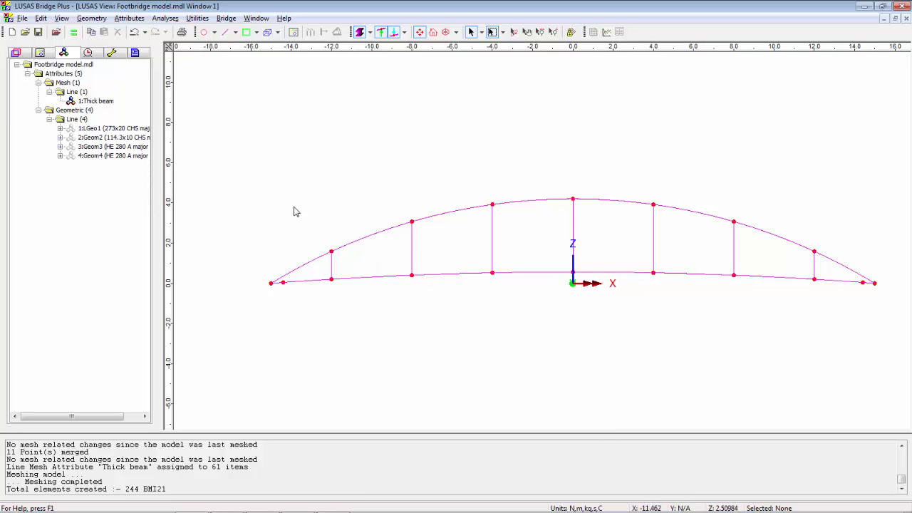
pyautogui.moveTo(272, 177); pyautogui.dragTo(879, 264)
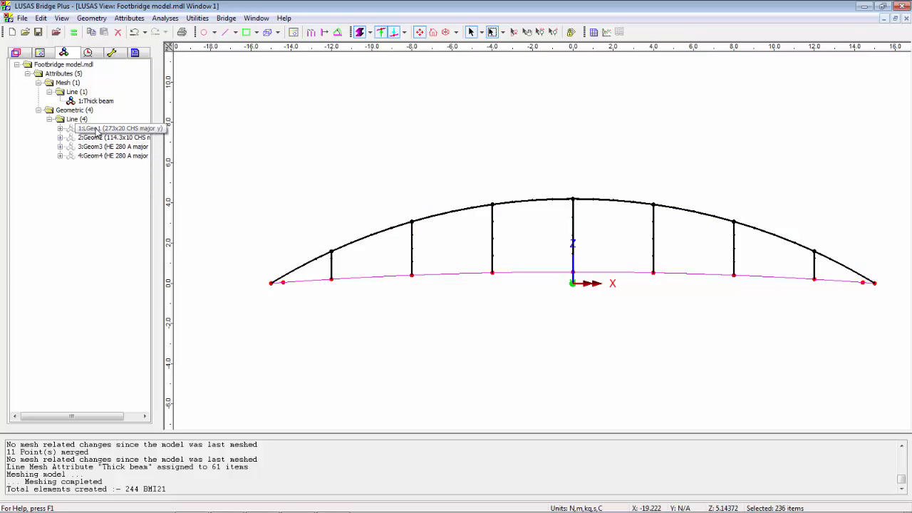
pyautogui.moveTo(96, 132); pyautogui.dragTo(454, 141)
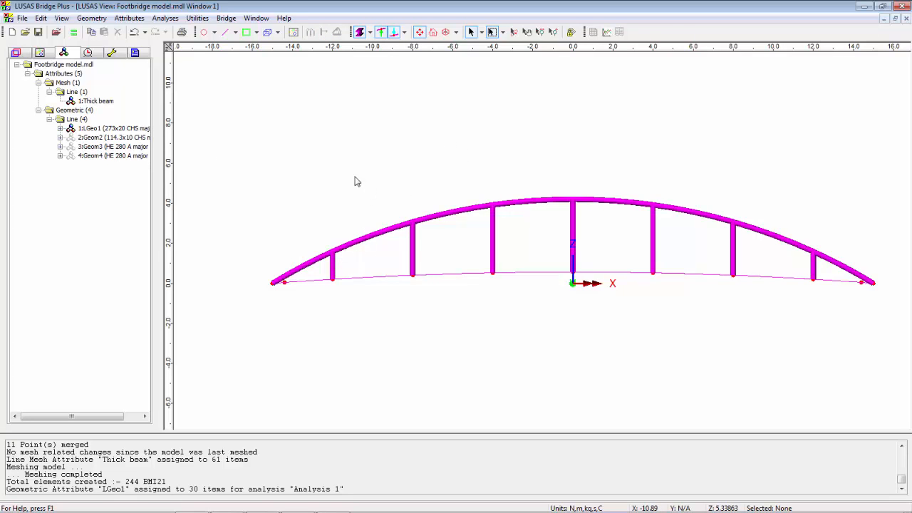
pyautogui.moveTo(328, 266); pyautogui.dragTo(821, 271)
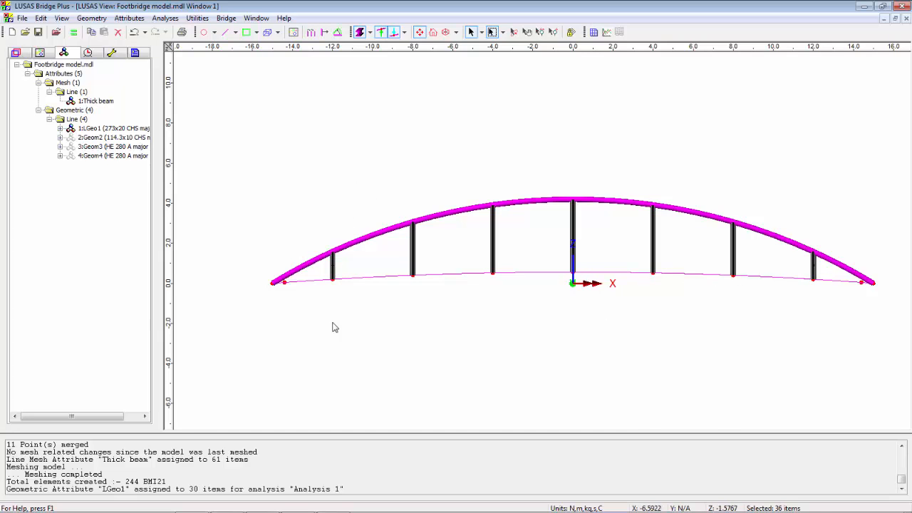
pyautogui.moveTo(106, 142); pyautogui.dragTo(459, 171)
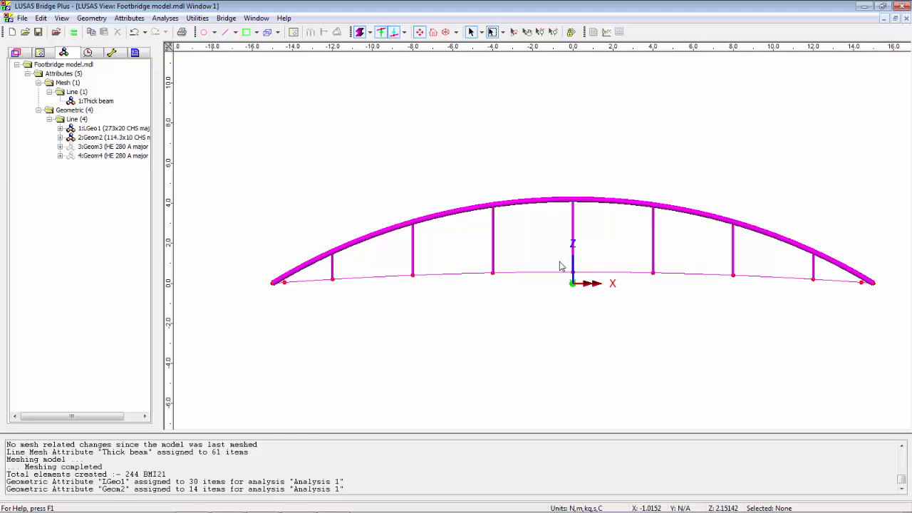
# Assign the unrotated HE 280 A section to all lower-arc edge lines and cross members of the deck
pyautogui.click(655, 508)
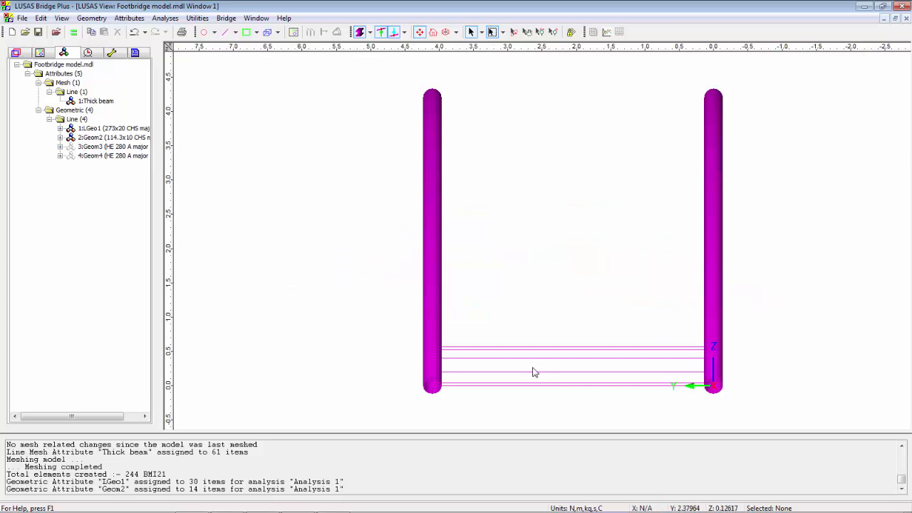
pyautogui.press('l')
pyautogui.moveTo(384, 319)
pyautogui.mouseDown()
pyautogui.moveTo(387, 330)
pyautogui.moveTo(760, 426)
pyautogui.mouseUp()
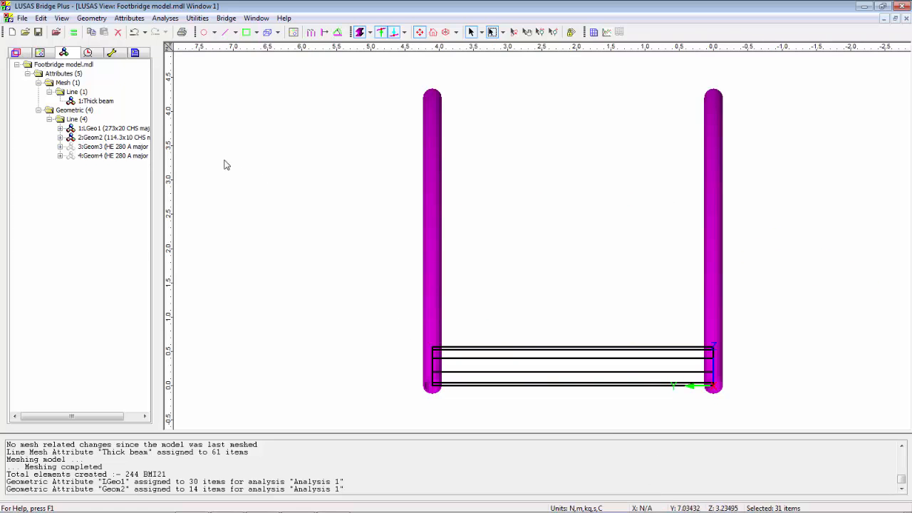
pyautogui.moveTo(130, 147); pyautogui.dragTo(344, 190)
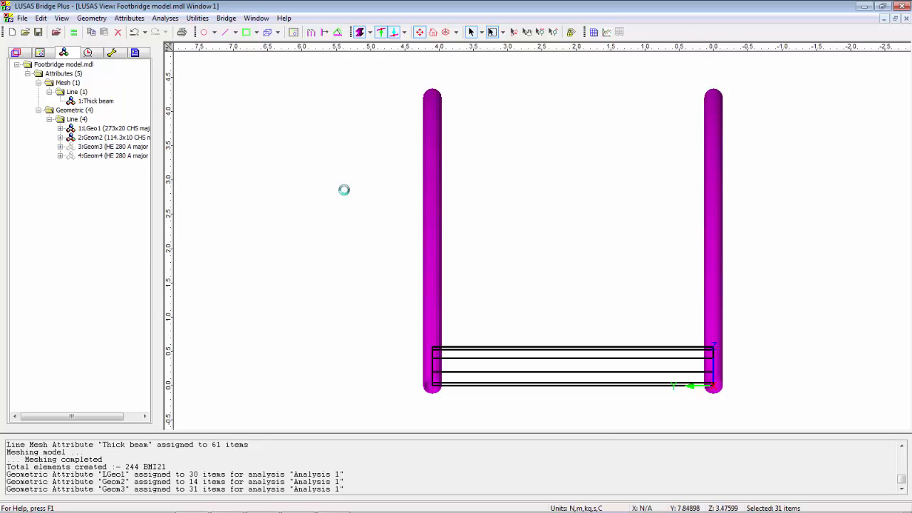
# Assign the 90°-rotated HE 280 A section to the longitudinal lower-arc edge lines on both sides of the deck
pyautogui.click(445, 32)
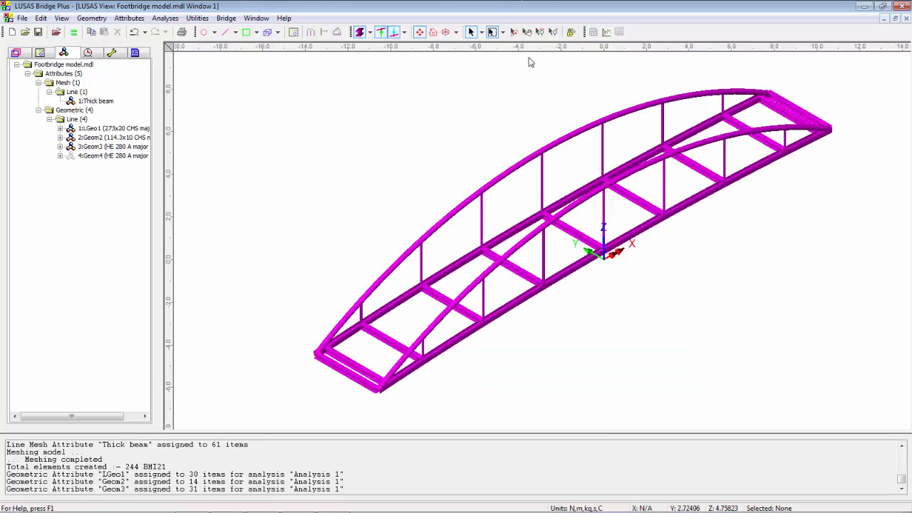
pyautogui.click(553, 31)
pyautogui.moveTo(269, 324); pyautogui.dragTo(435, 402)
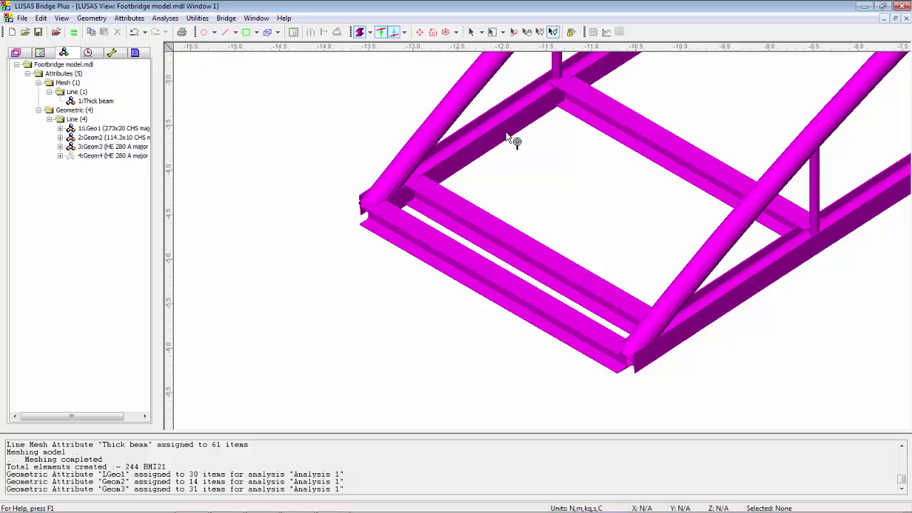
pyautogui.click(420, 33)
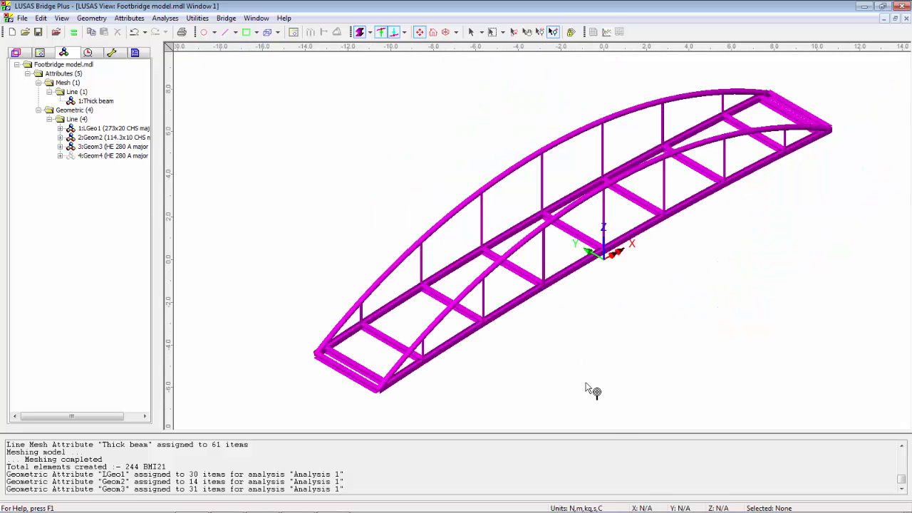
pyautogui.click(652, 507)
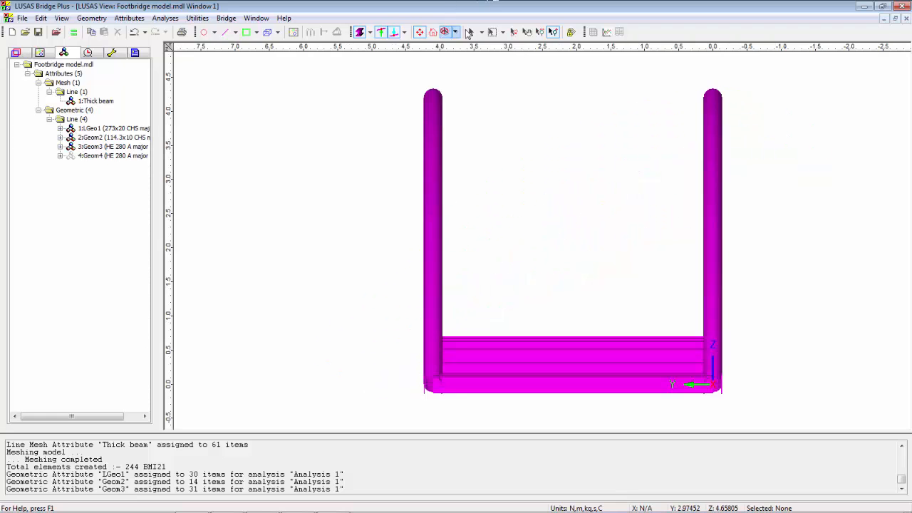
pyautogui.click(471, 32)
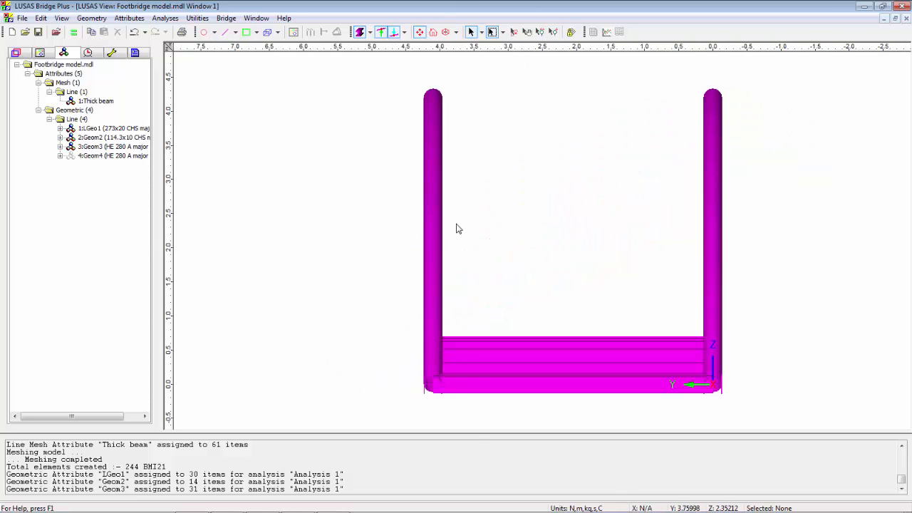
pyautogui.moveTo(415, 305); pyautogui.dragTo(470, 427)
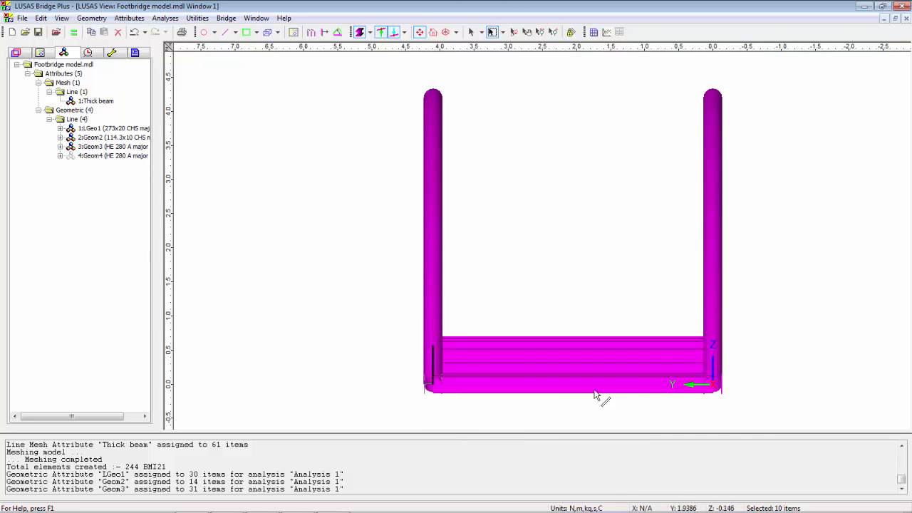
pyautogui.moveTo(683, 309); pyautogui.dragTo(756, 409)
pyautogui.moveTo(114, 156); pyautogui.dragTo(337, 183)
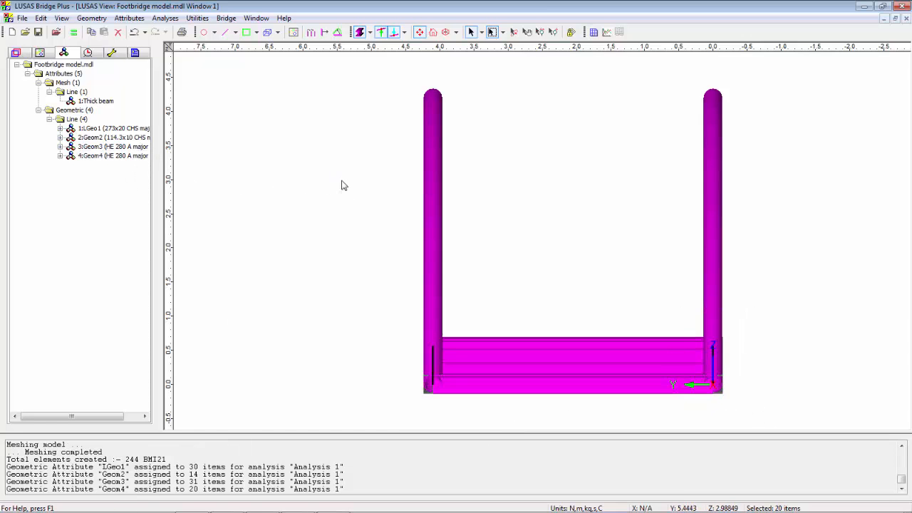
pyautogui.click(336, 186)
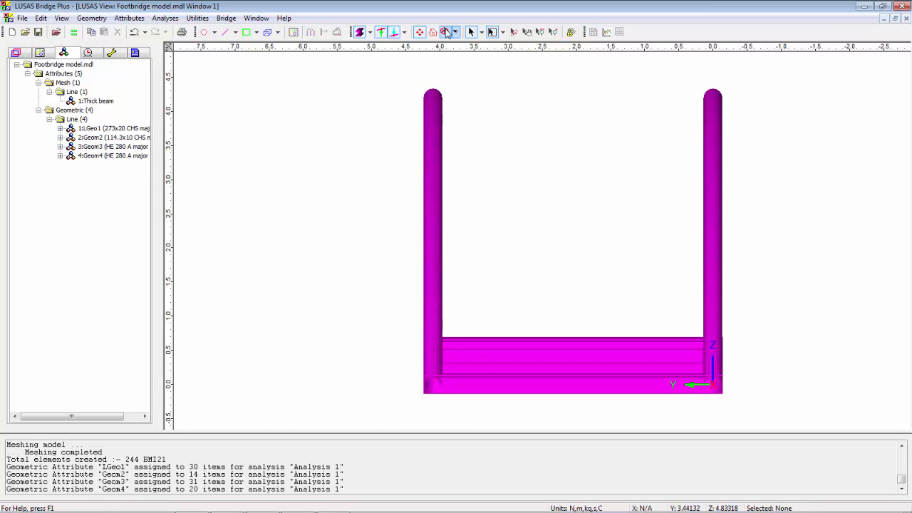
# Create an isotropic material attribute from the material library using Steel EU
pyautogui.click(446, 32)
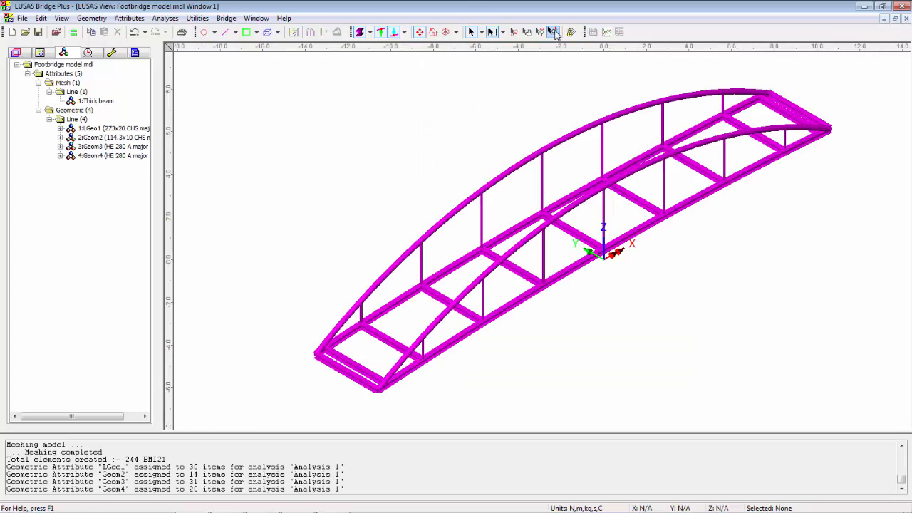
pyautogui.click(552, 32)
pyautogui.moveTo(275, 271); pyautogui.dragTo(479, 388)
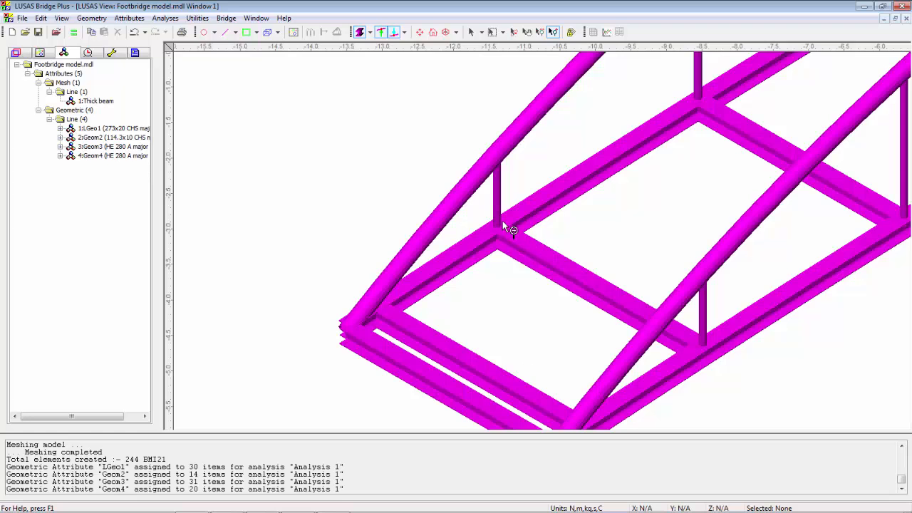
pyautogui.click(470, 33)
pyautogui.click(432, 32)
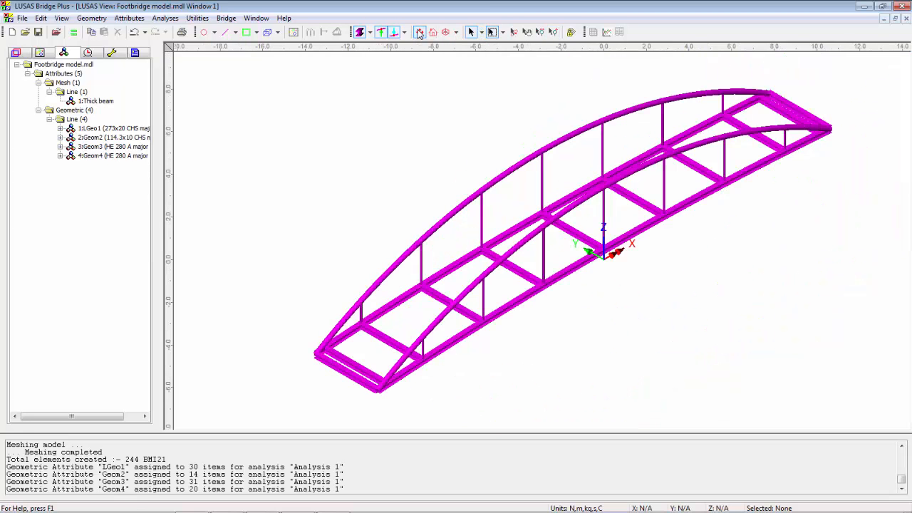
pyautogui.click(129, 18)
pyautogui.moveTo(139, 54)
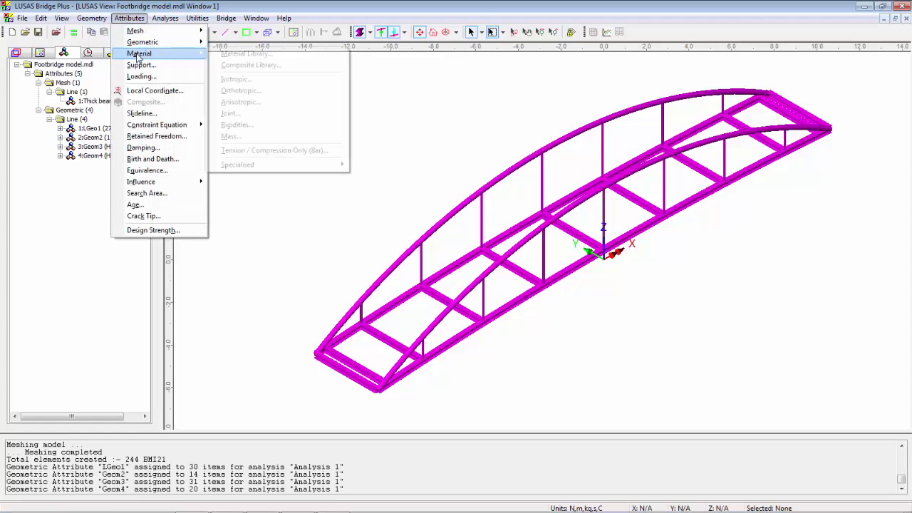
pyautogui.click(283, 55)
pyautogui.click(536, 207)
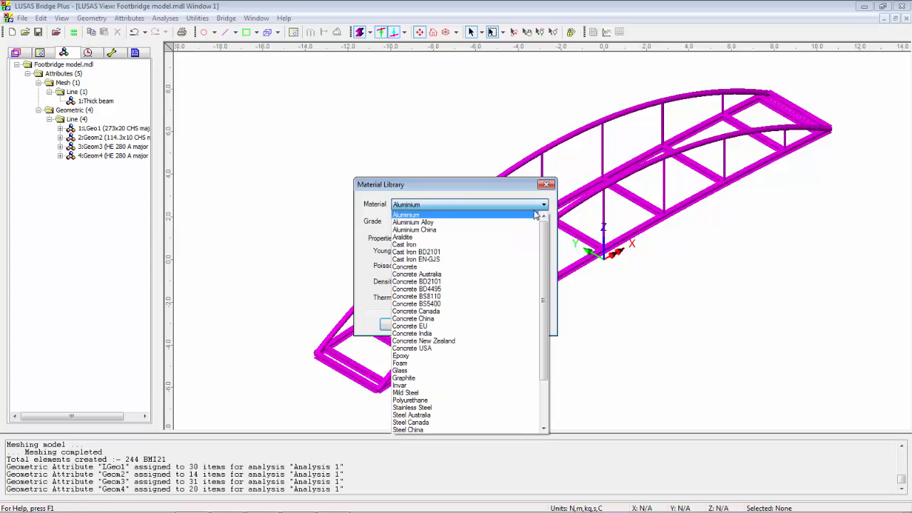
pyautogui.scroll(-3, 518, 368)
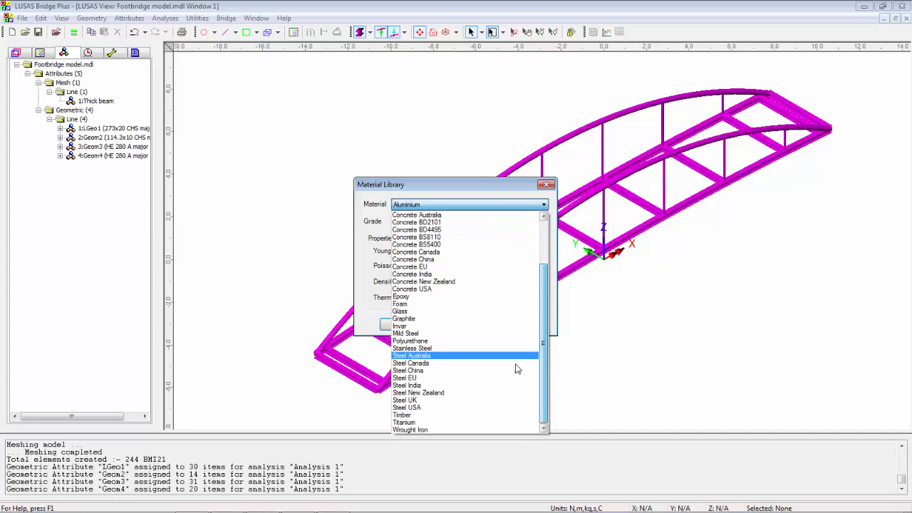
pyautogui.click(474, 379)
pyautogui.click(394, 325)
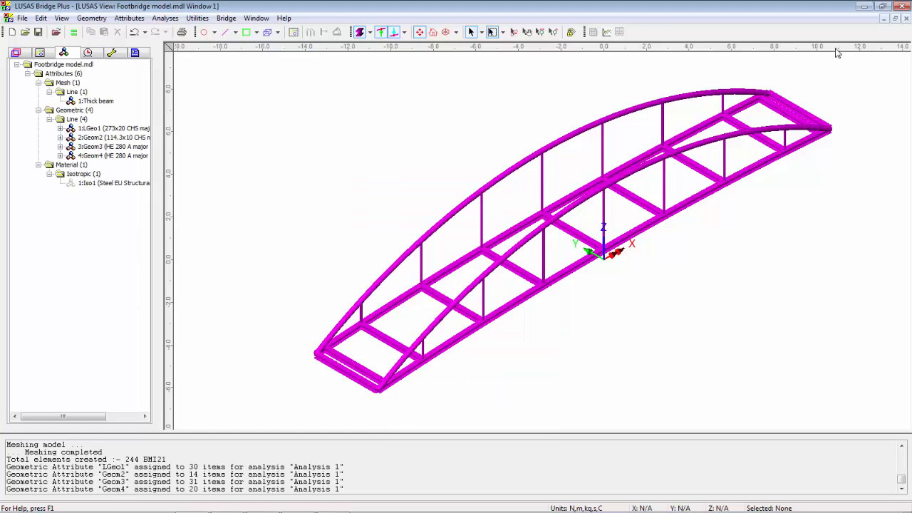
# Assign the Steel EU material to the whole footbridge model
pyautogui.moveTo(847, 70); pyautogui.dragTo(242, 430)
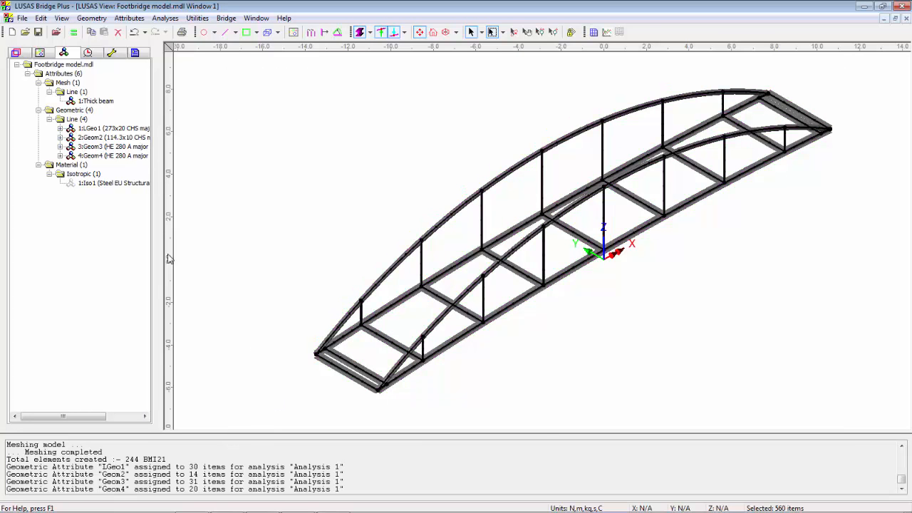
pyautogui.moveTo(89, 183); pyautogui.dragTo(338, 197)
pyautogui.click(338, 197)
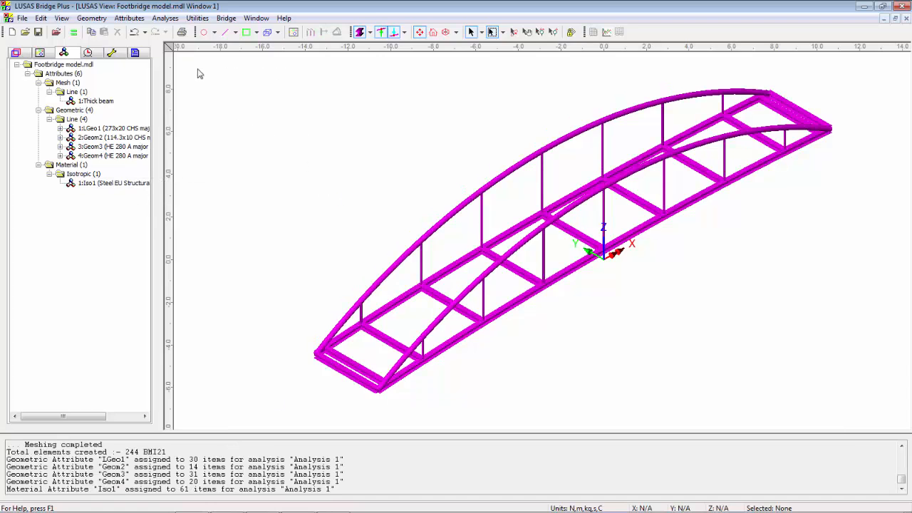
# Create a support attribute named Pinned with translation fixed in X, Y and Z and all rotations free
pyautogui.click(128, 18)
pyautogui.click(139, 64)
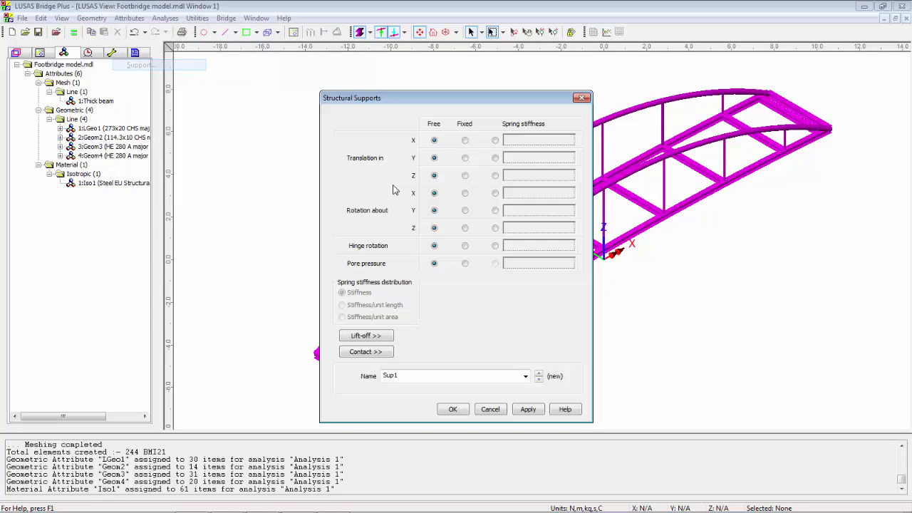
pyautogui.click(466, 142)
pyautogui.click(467, 160)
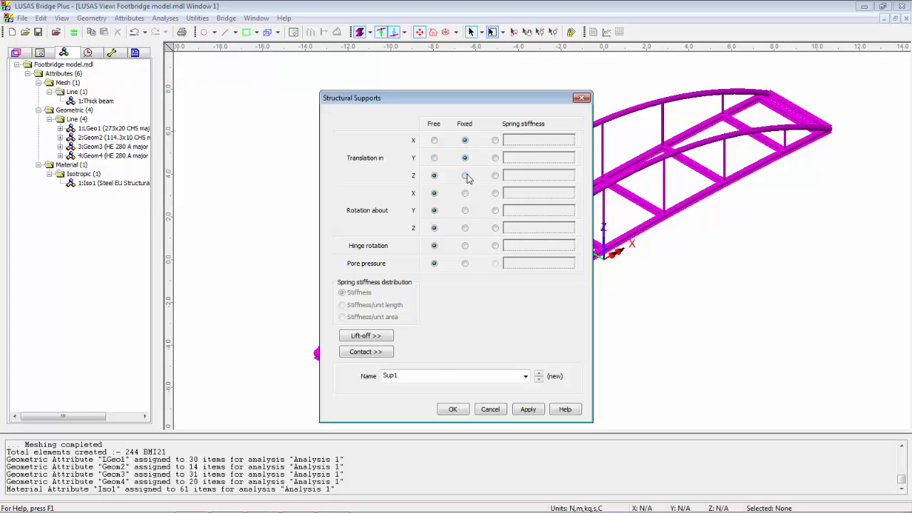
pyautogui.doubleClick(441, 376)
pyautogui.click(525, 409)
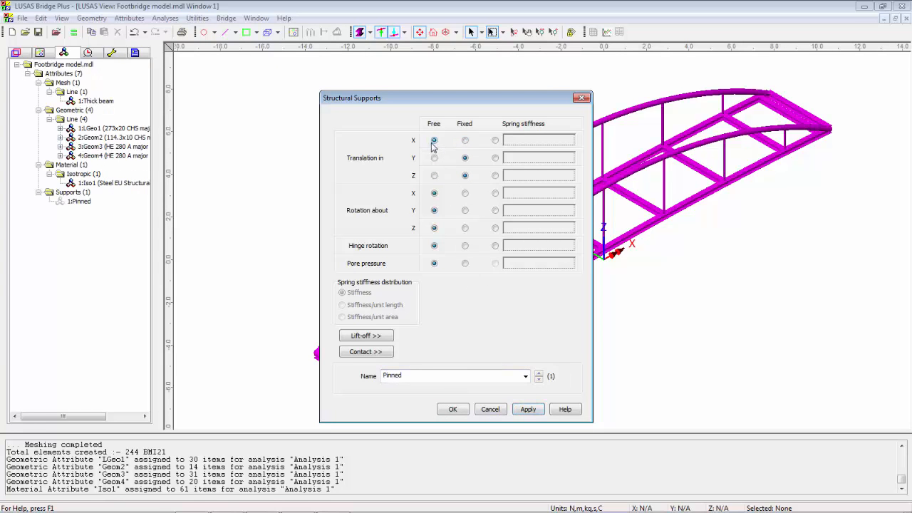
# Create a support attribute named Roller with X translation free and Y and Z translations fixed
pyautogui.doubleClick(431, 373)
pyautogui.write('Roller')
pyautogui.click(451, 413)
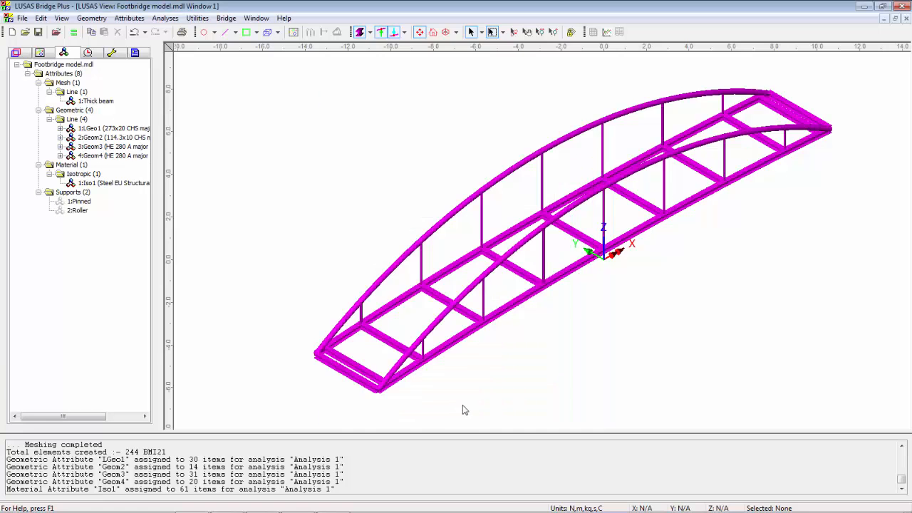
# Hide the section fleshing and assign the Pinned support to the two outermost points at the bridge's negative-X end
pyautogui.click(360, 32)
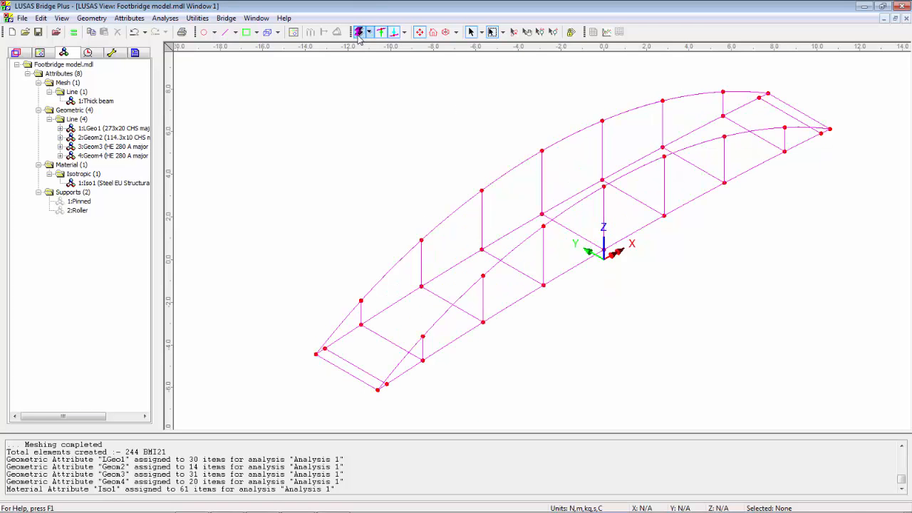
pyautogui.click(317, 354)
pyautogui.keyDown('shift'); pyautogui.click(378, 390); pyautogui.keyUp('shift')
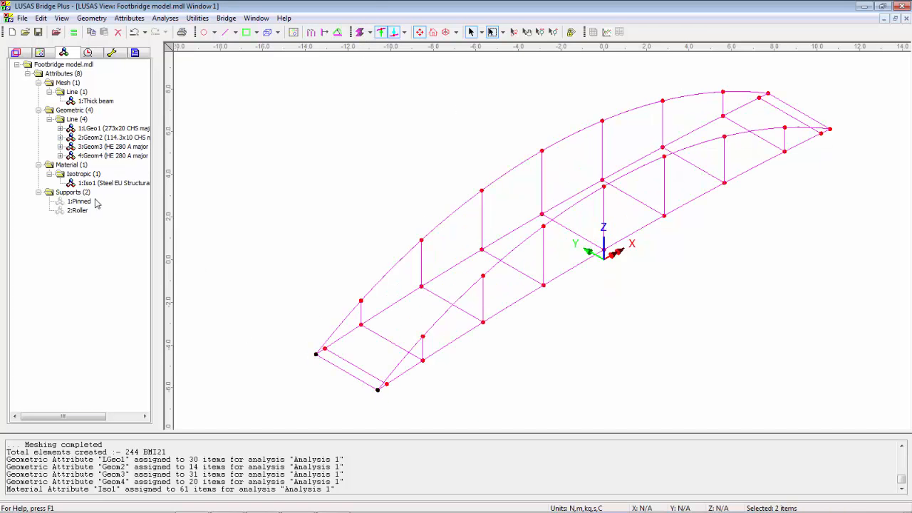
pyautogui.moveTo(87, 201); pyautogui.dragTo(542, 258)
pyautogui.click(420, 310)
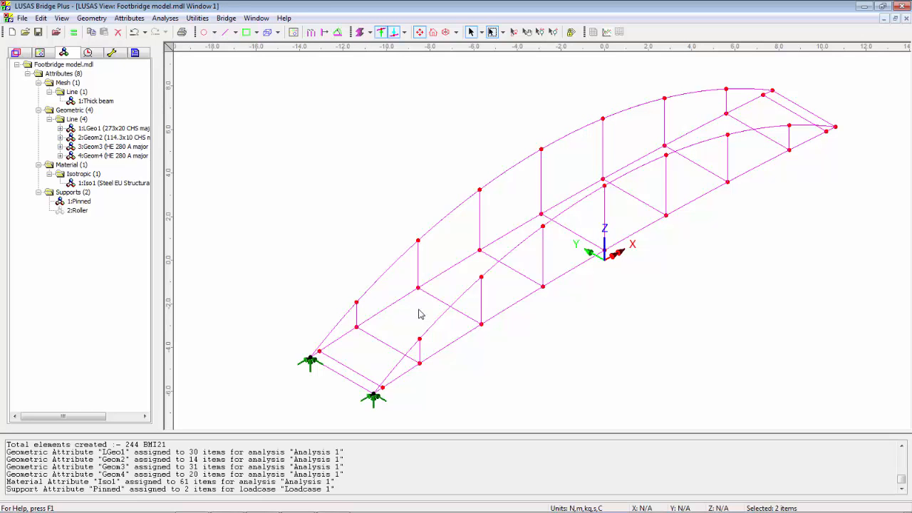
# Assign the Roller support to the two outermost points at the positive-X end for all analysis loadcases and restore section fleshing
pyautogui.click(771, 92)
pyautogui.keyDown('shift'); pyautogui.click(836, 128); pyautogui.keyUp('shift')
pyautogui.moveTo(74, 217); pyautogui.dragTo(395, 159)
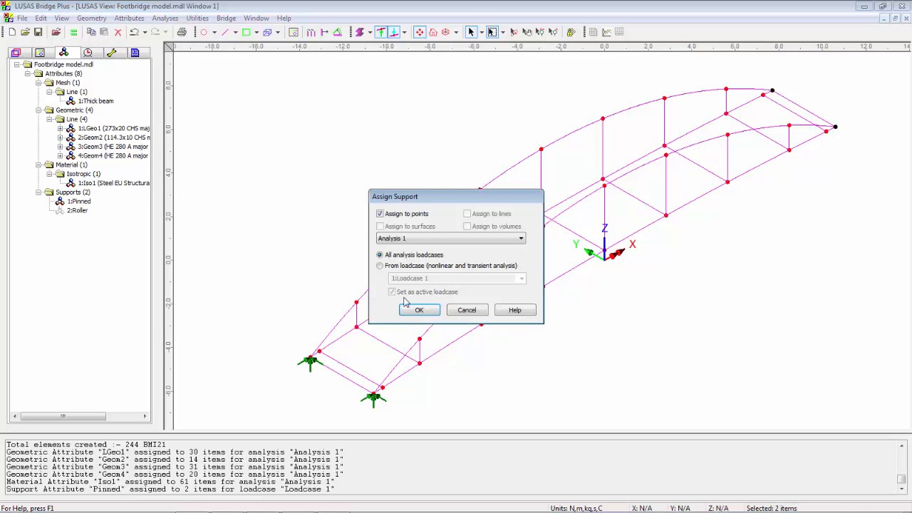
pyautogui.click(419, 310)
pyautogui.click(301, 171)
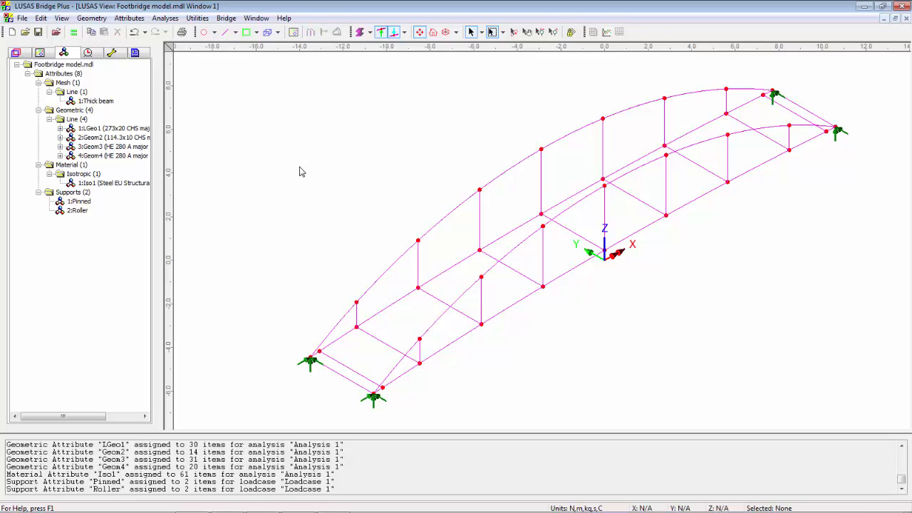
pyautogui.click(360, 31)
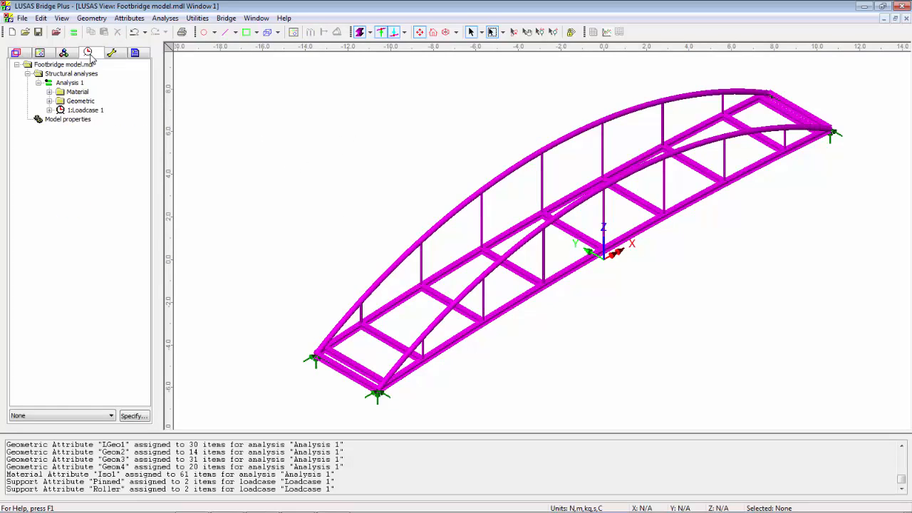
# Add gravity to Loadcase 1 and rename the loadcase as SW
pyautogui.rightClick(83, 112)
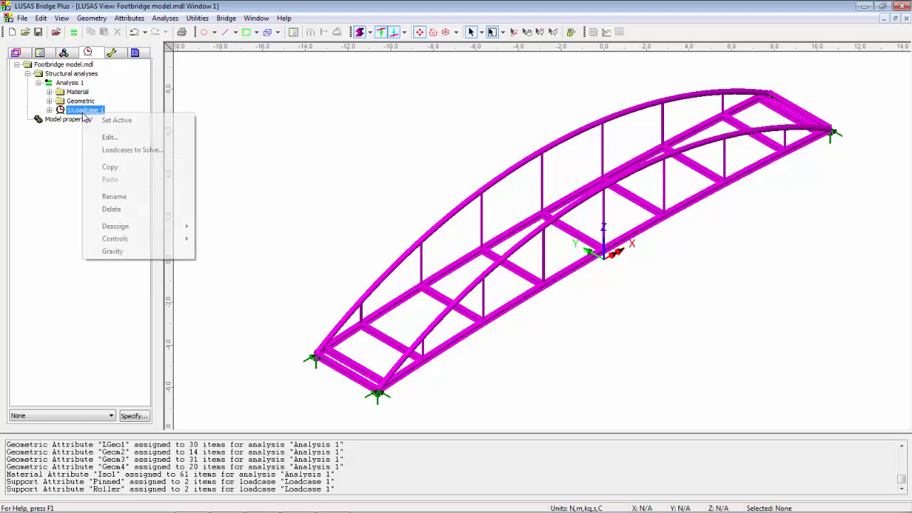
pyautogui.click(140, 253)
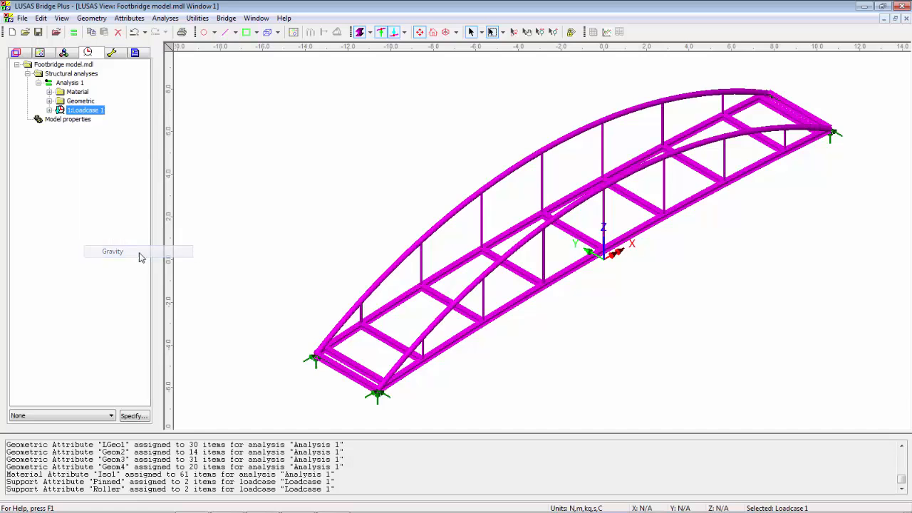
pyautogui.rightClick(99, 112)
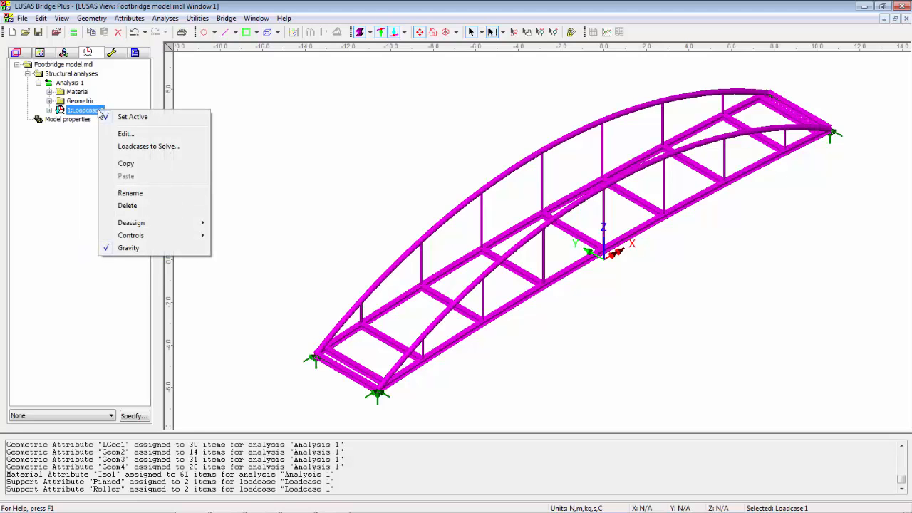
pyautogui.click(132, 193)
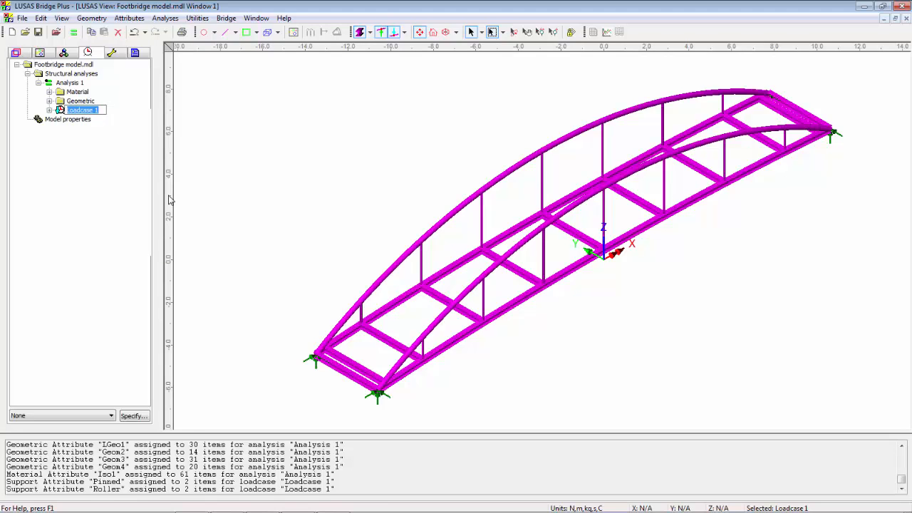
pyautogui.write('SW')
pyautogui.press('Return')
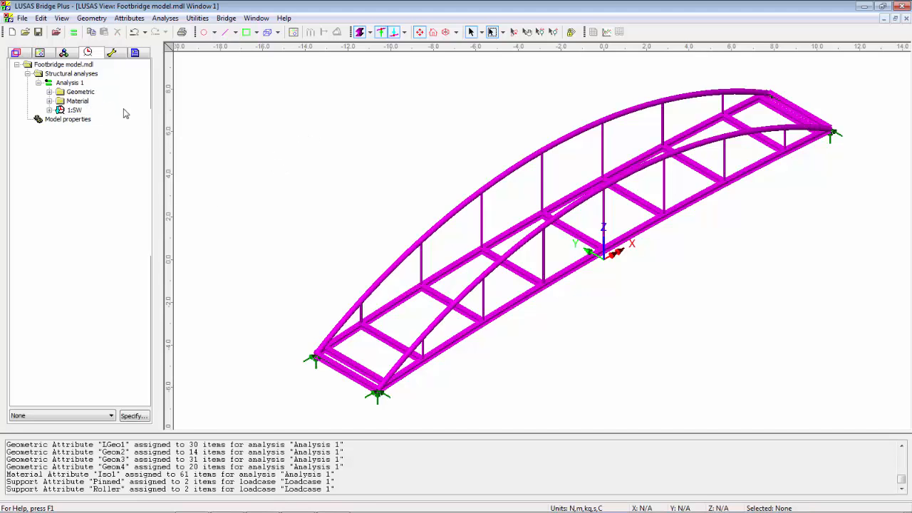
# Rename the analysis as Analysis 1 Linear static
pyautogui.rightClick(79, 86)
pyautogui.click(131, 150)
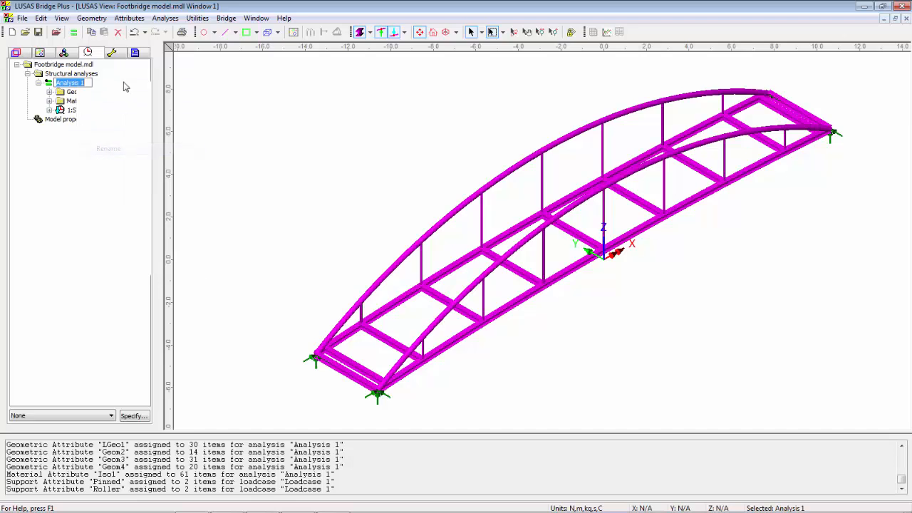
pyautogui.press('End')
pyautogui.write('Linear')
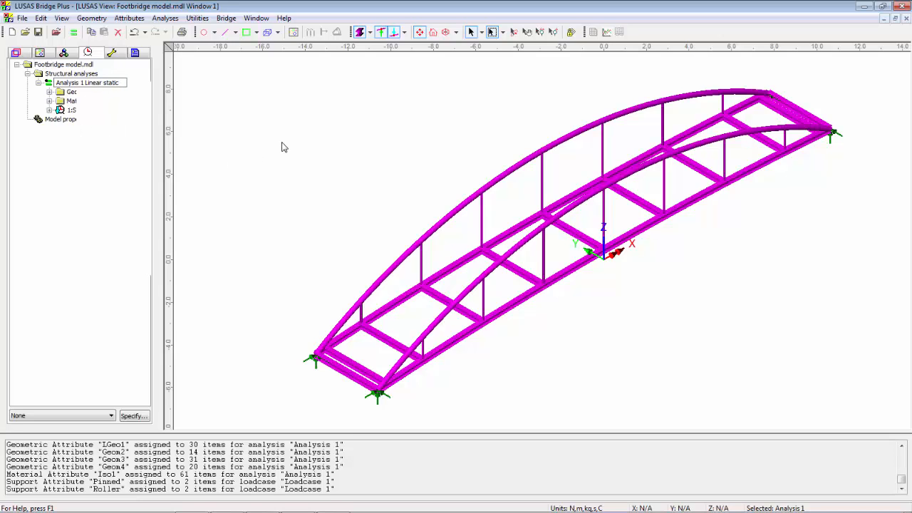
pyautogui.click(324, 154)
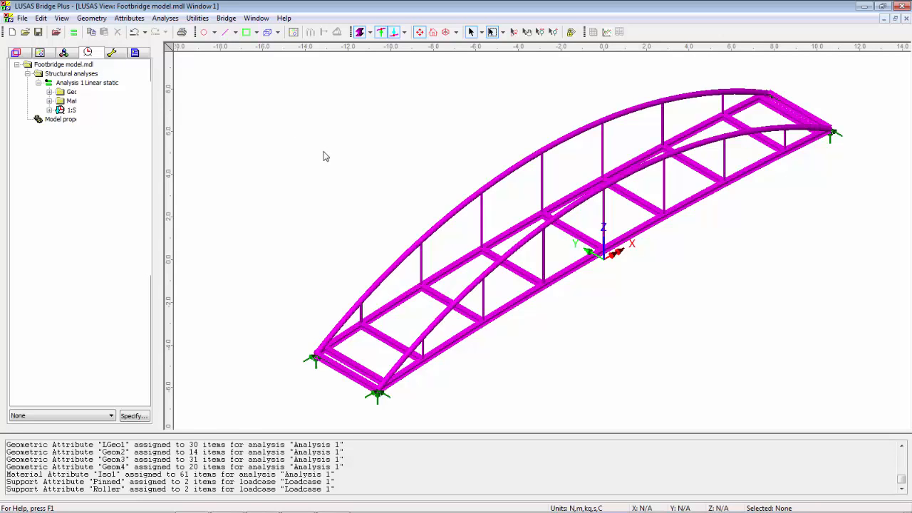
# Orbit the bridge model to a lower, more side-on viewing angle
pyautogui.click(514, 32)
pyautogui.moveTo(489, 329); pyautogui.dragTo(464, 173)
pyautogui.click(471, 32)
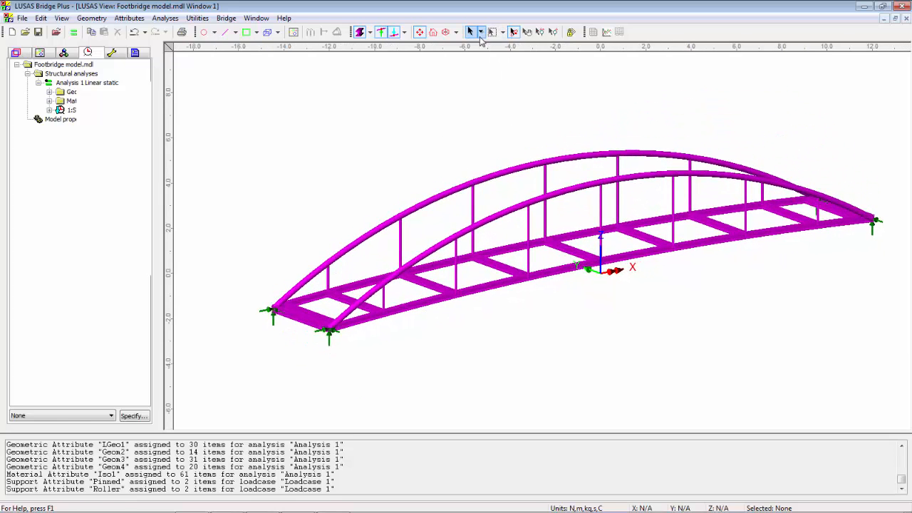
# Save the footbridge model and solve Analysis 1 Linear static
pyautogui.click(38, 32)
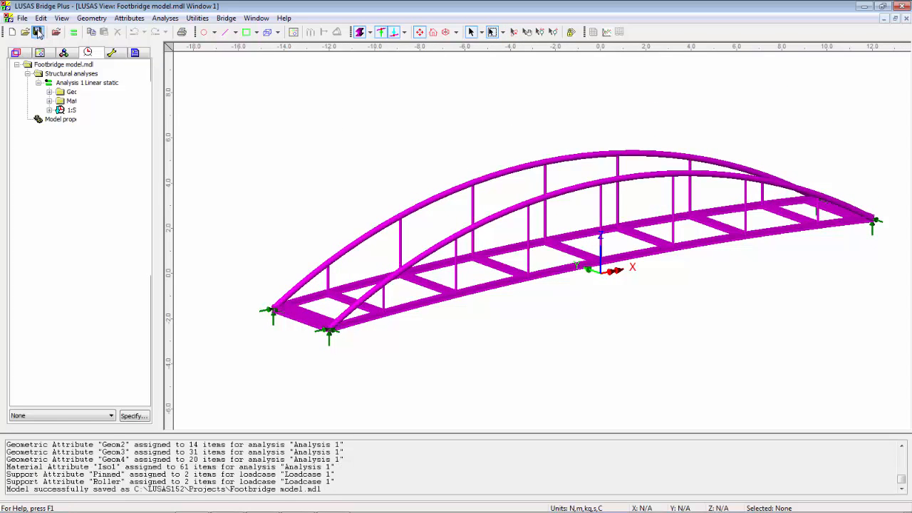
pyautogui.click(72, 32)
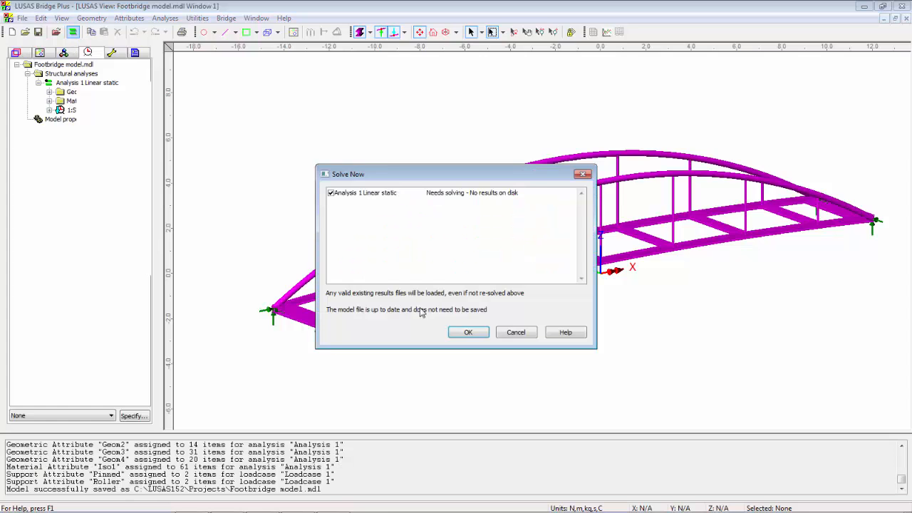
pyautogui.click(476, 334)
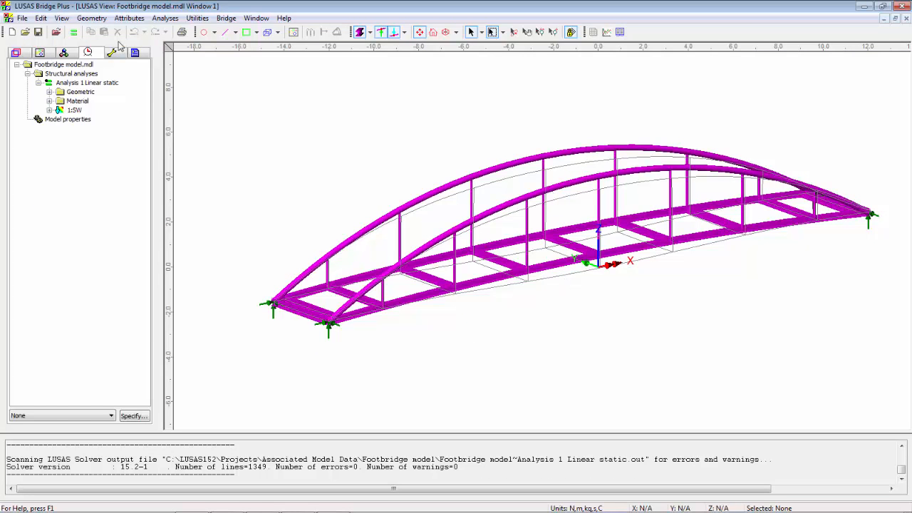
# Show the window summary in the view and move its text block clear of the bridge, to the empty area above the negative-X end
pyautogui.click(21, 54)
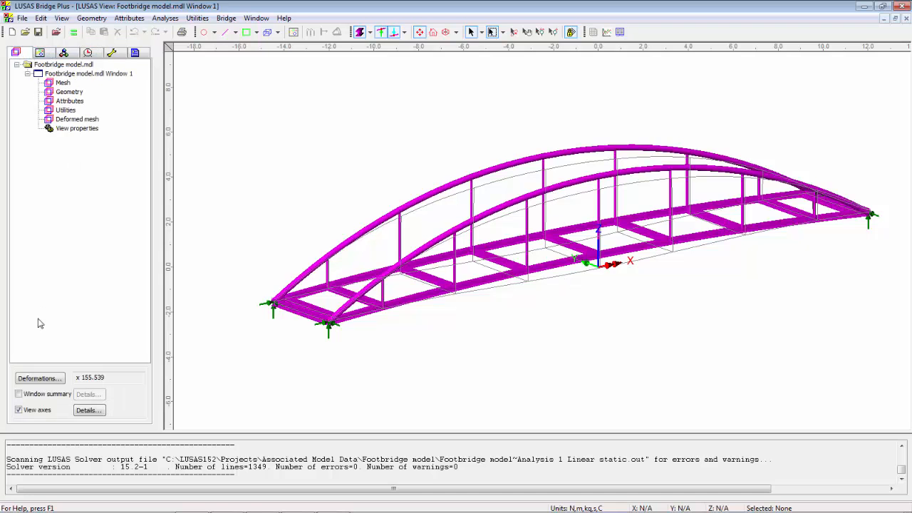
pyautogui.click(19, 394)
pyautogui.click(501, 119)
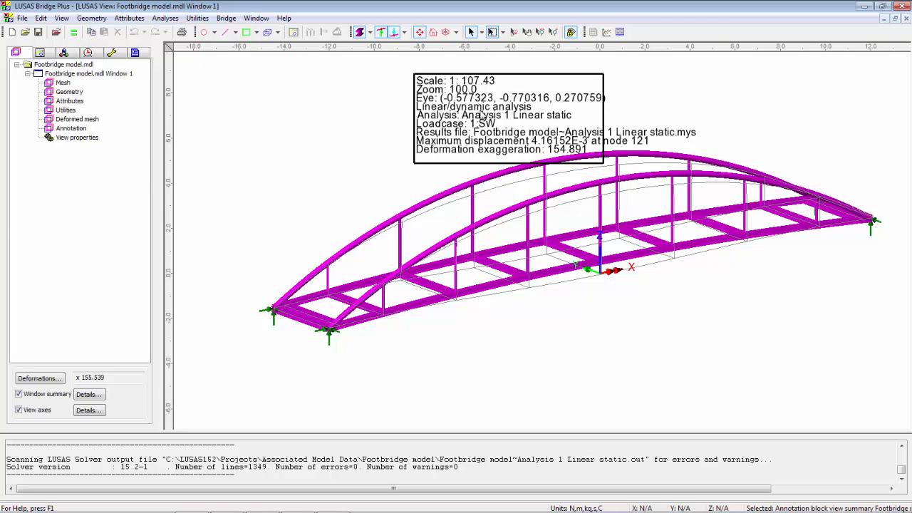
pyautogui.moveTo(501, 119); pyautogui.dragTo(302, 116)
pyautogui.click(329, 185)
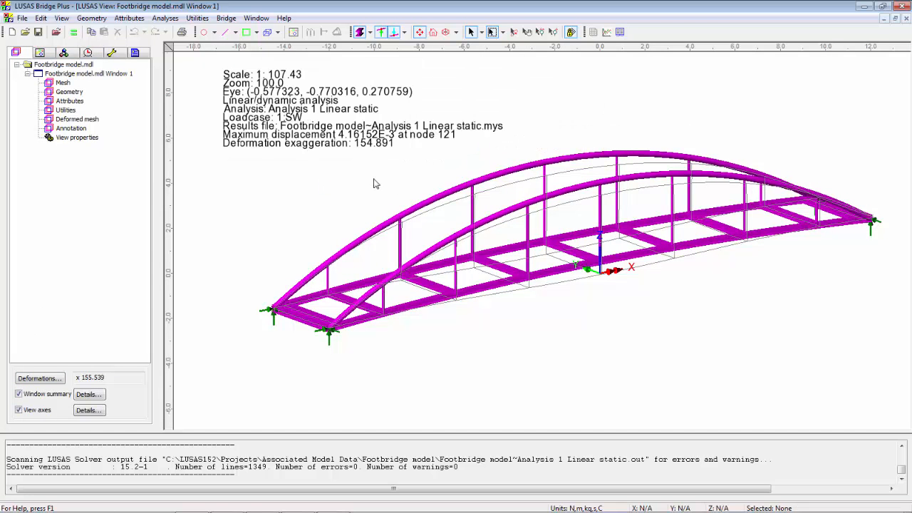